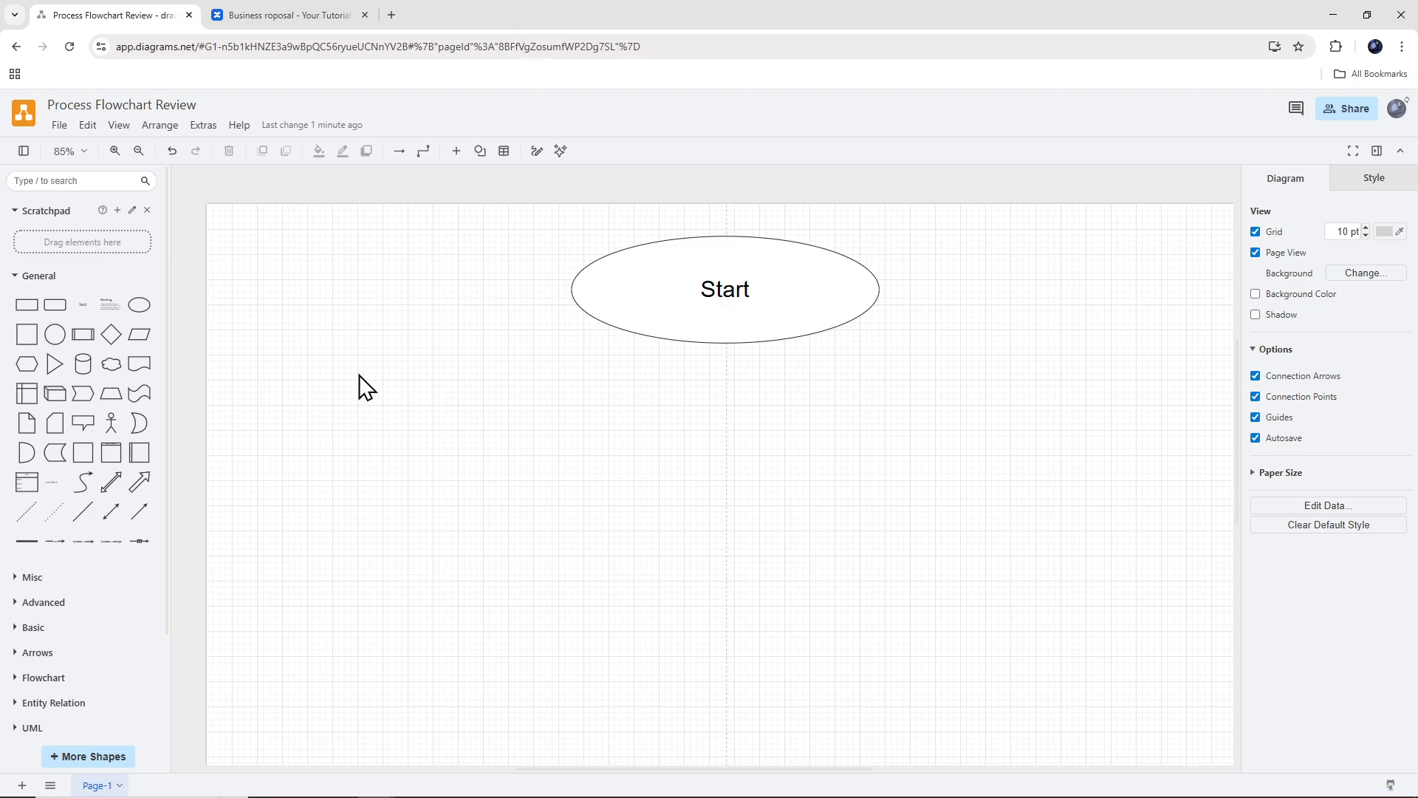
left_click(159, 46)
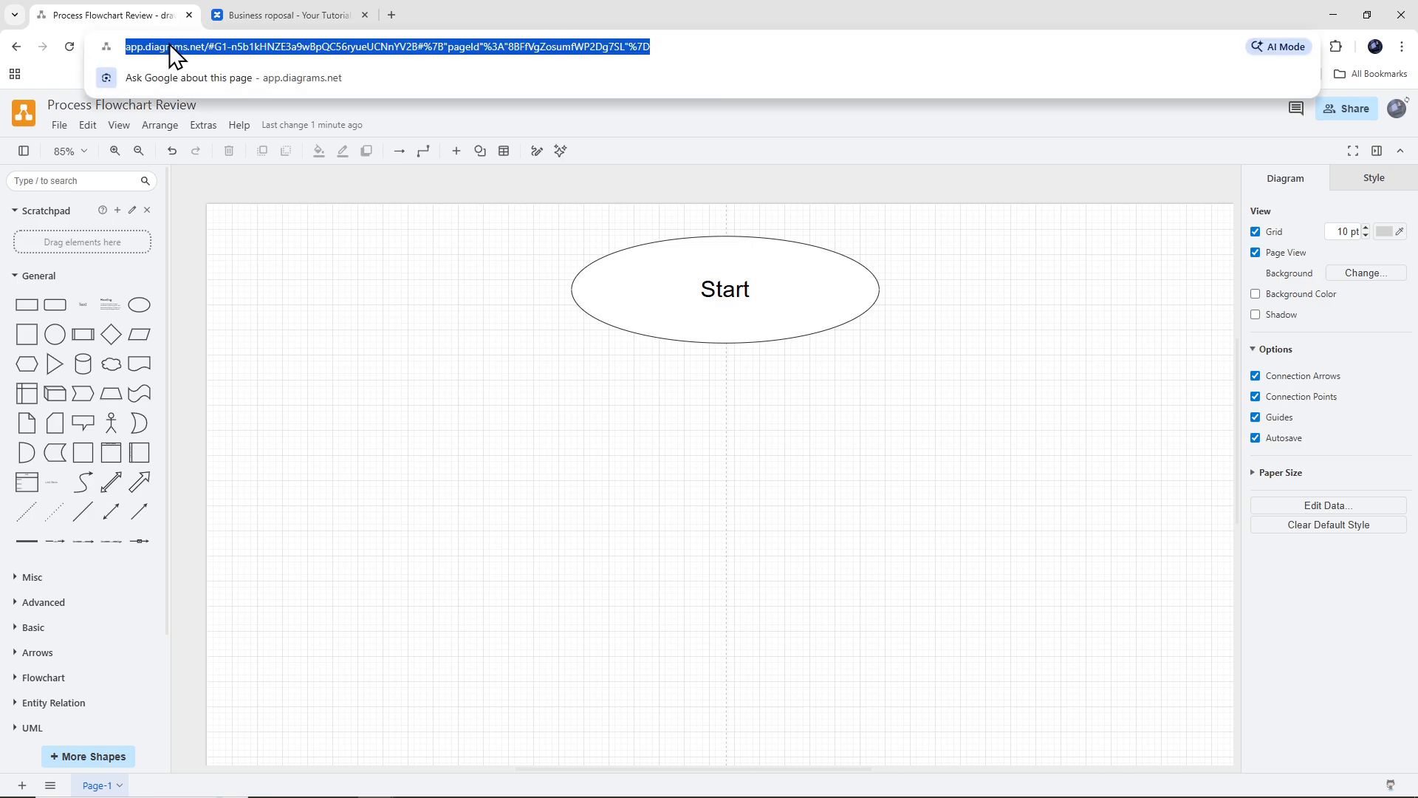
left_click(407, 383)
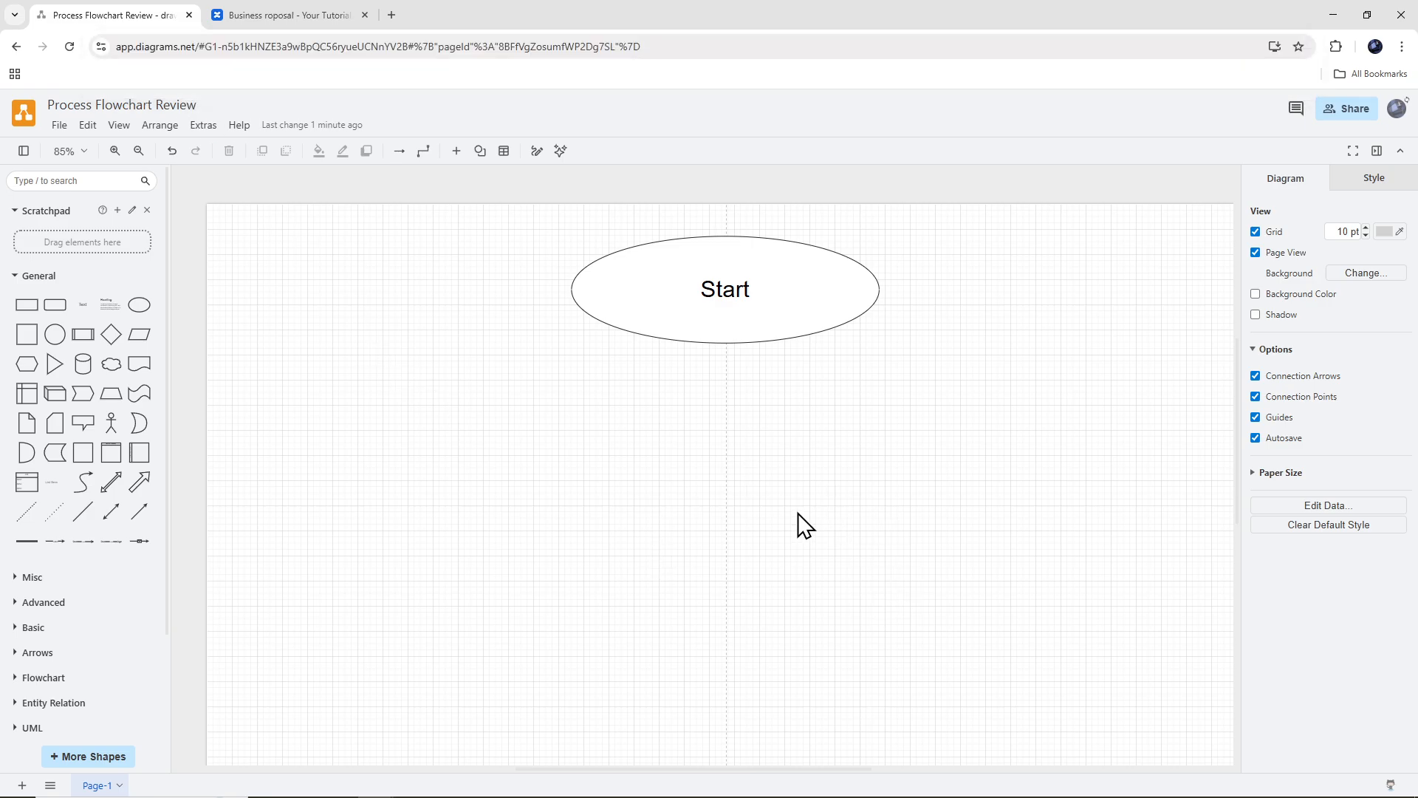
scroll(783, 575, "down", 5)
scroll(777, 573, "down", 3)
scroll(777, 574, "up", 8)
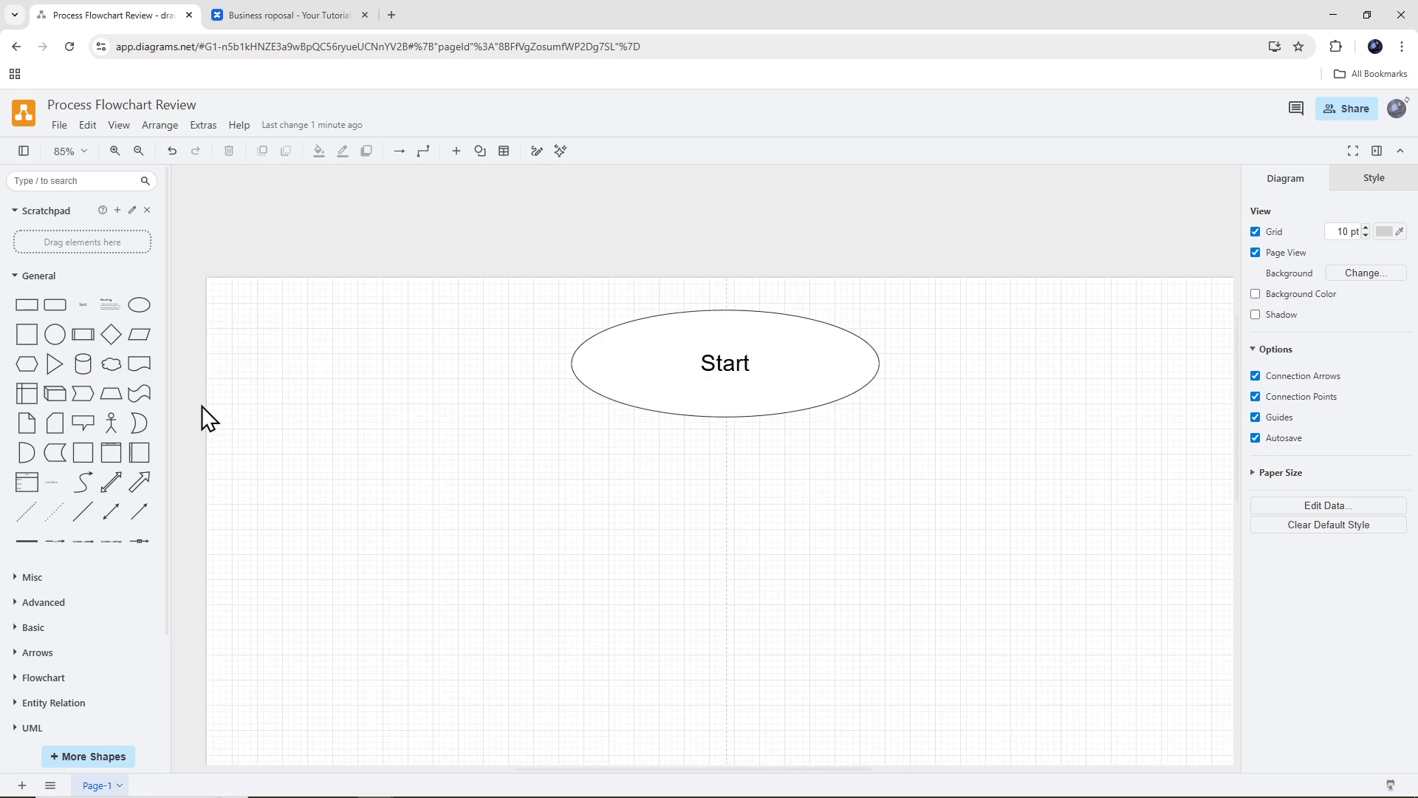
Select the Mockups library in the additional shapes list and look through its preview.
left_click(90, 758)
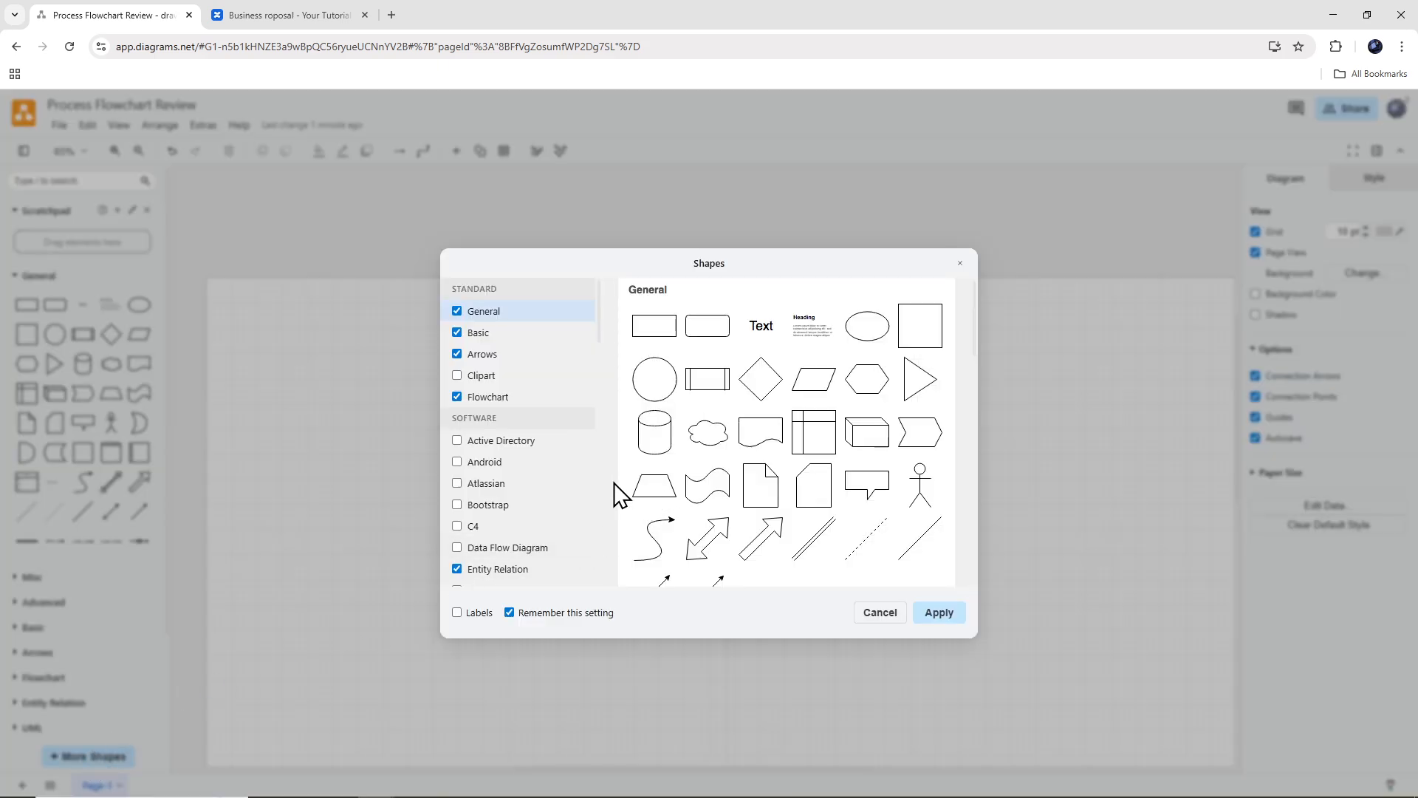
scroll(580, 507, "down", 3)
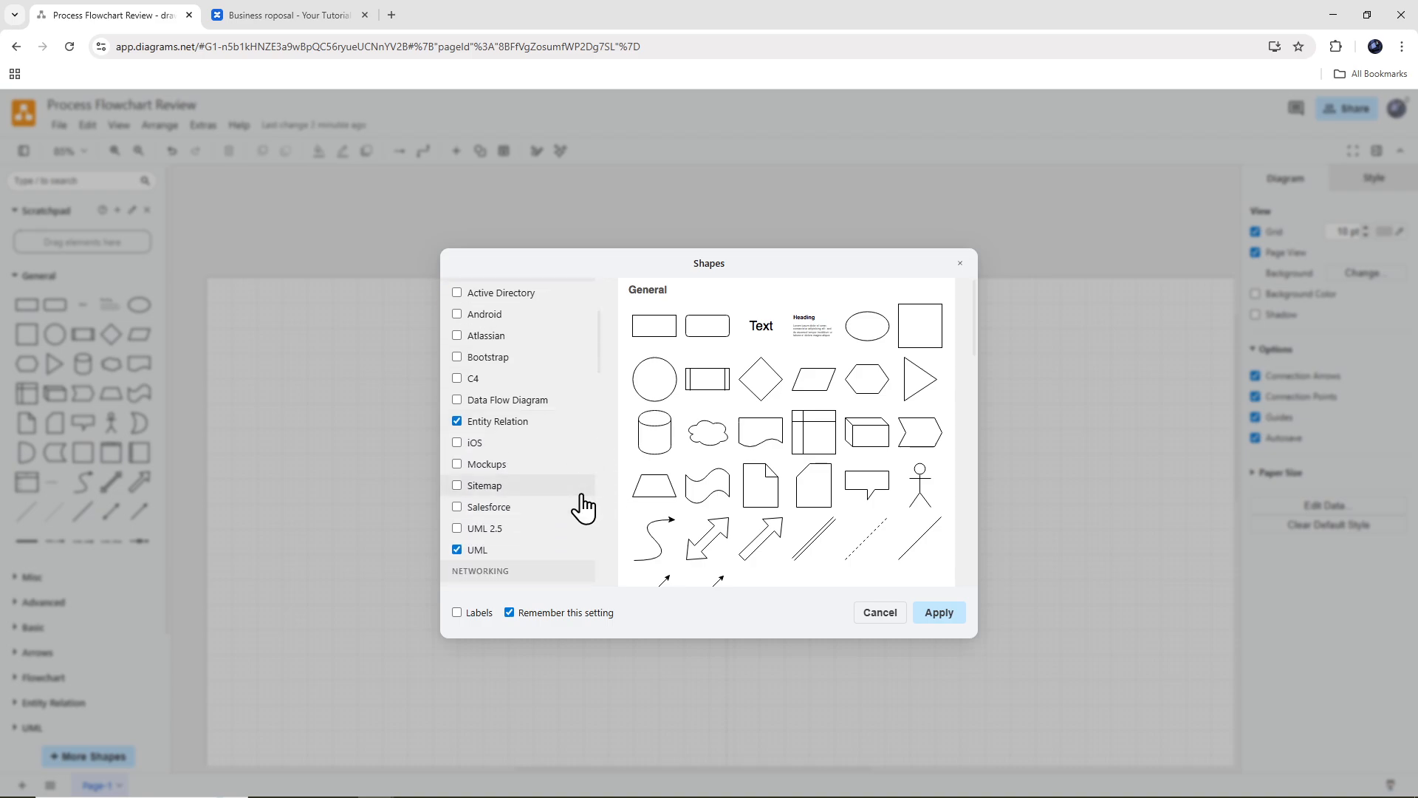
left_click(499, 473)
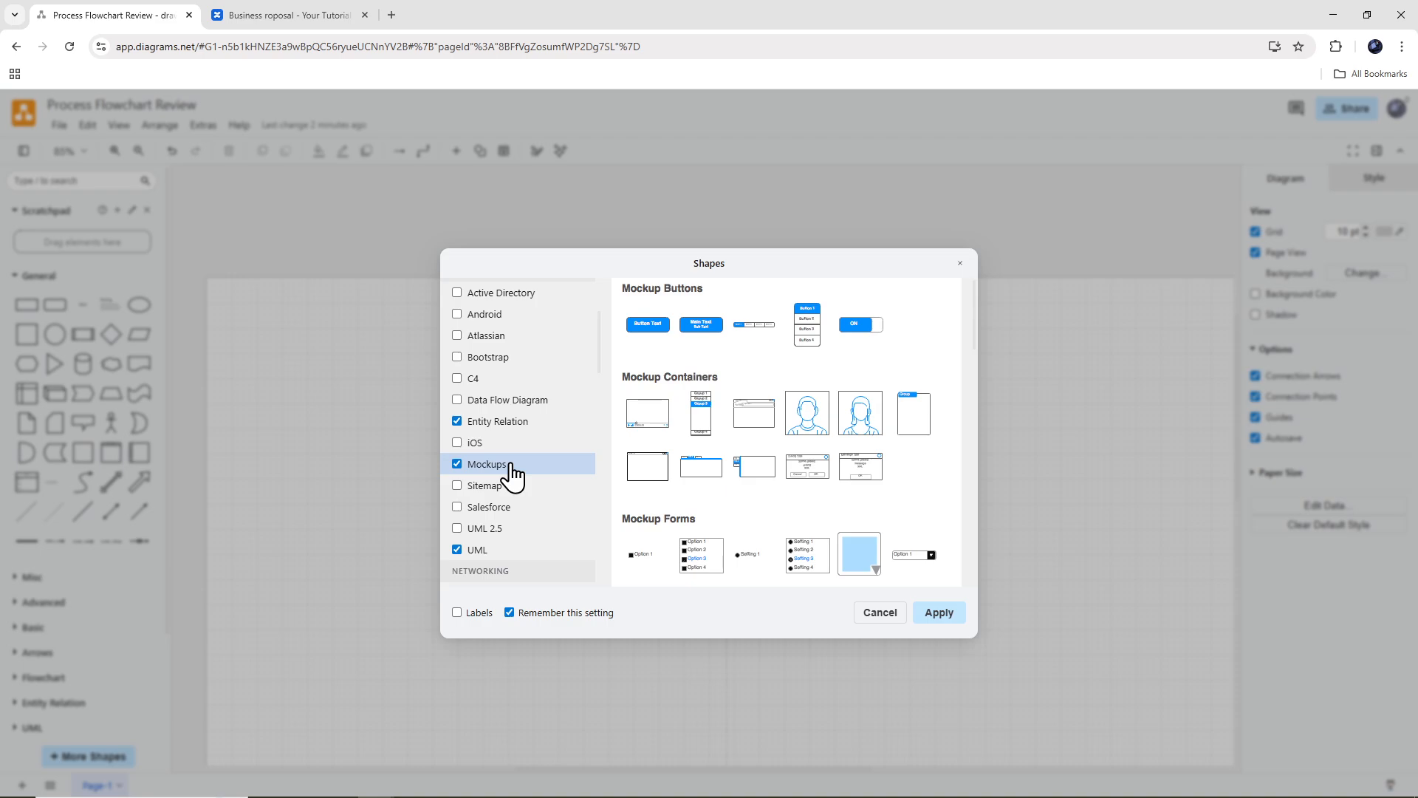
scroll(789, 473, "down", 7)
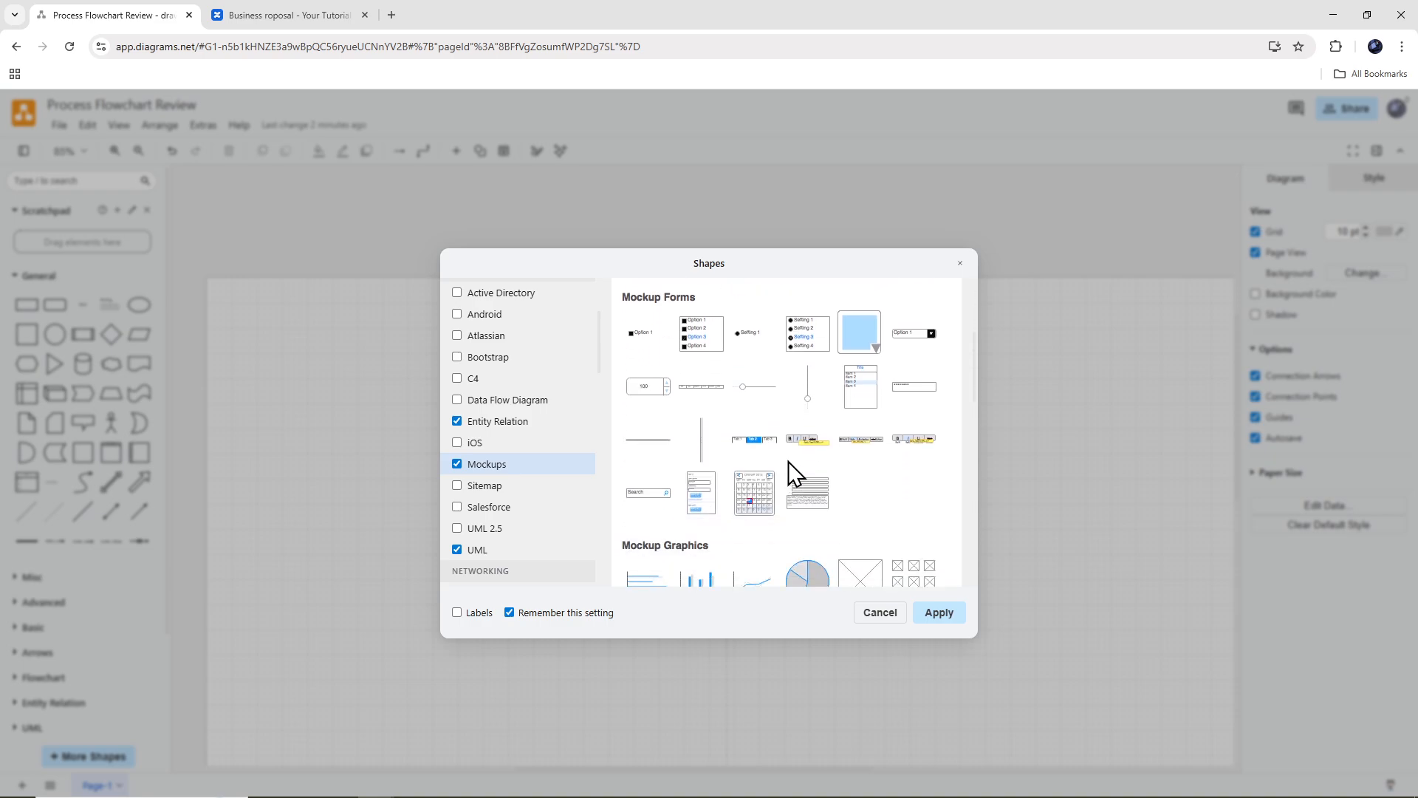
scroll(790, 473, "down", 5)
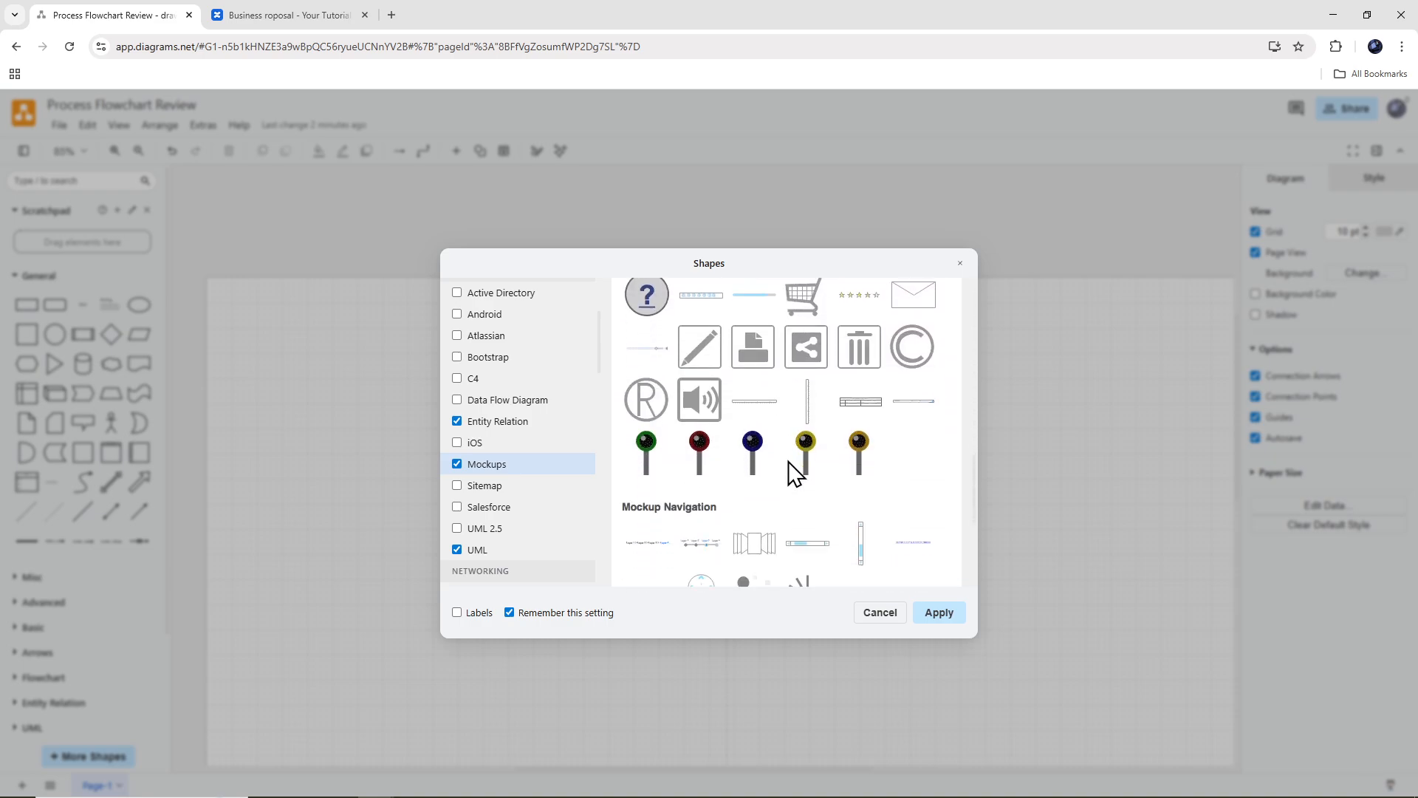
scroll(788, 461, "down", 2)
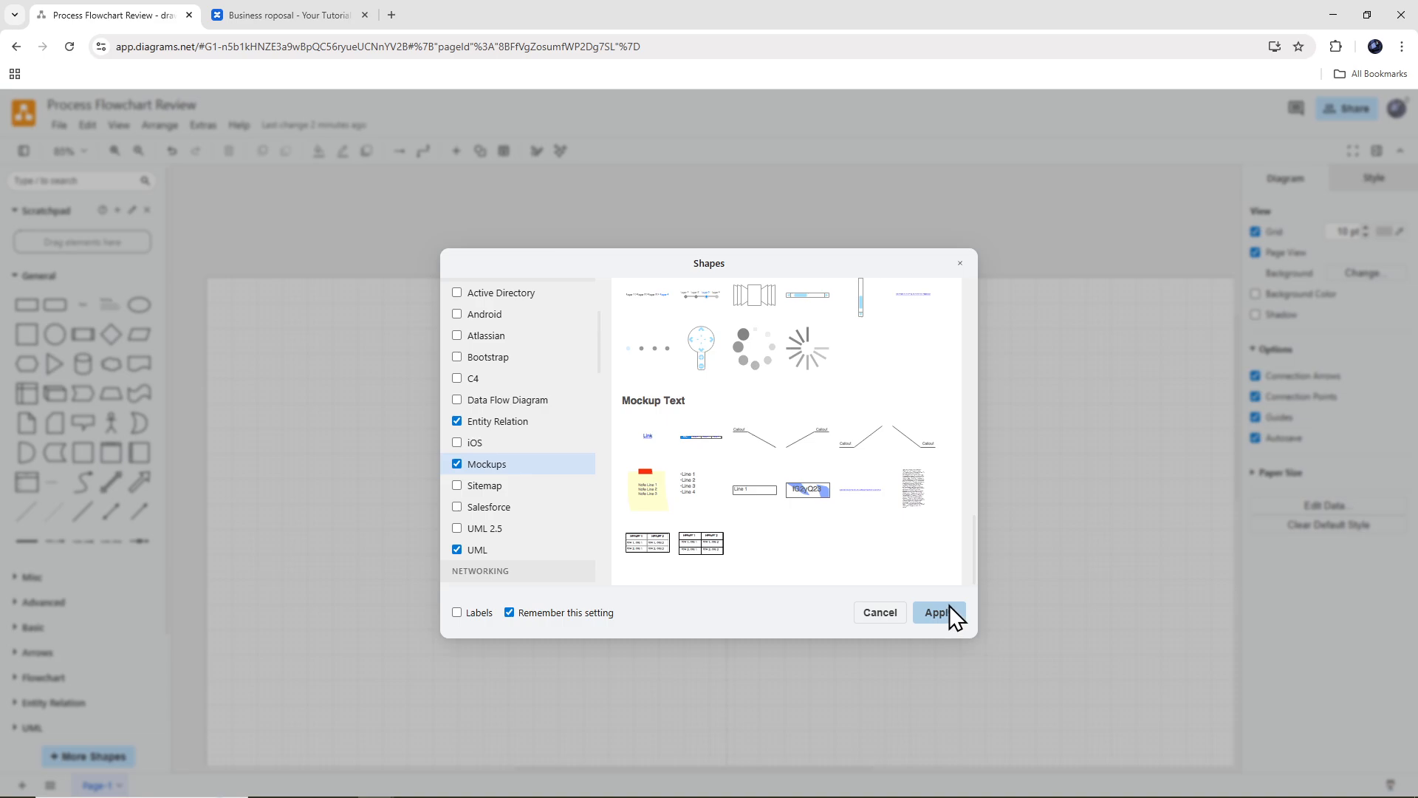
Browse the remaining shape library categories and apply the selection that includes Mockups.
scroll(546, 534, "down", 10)
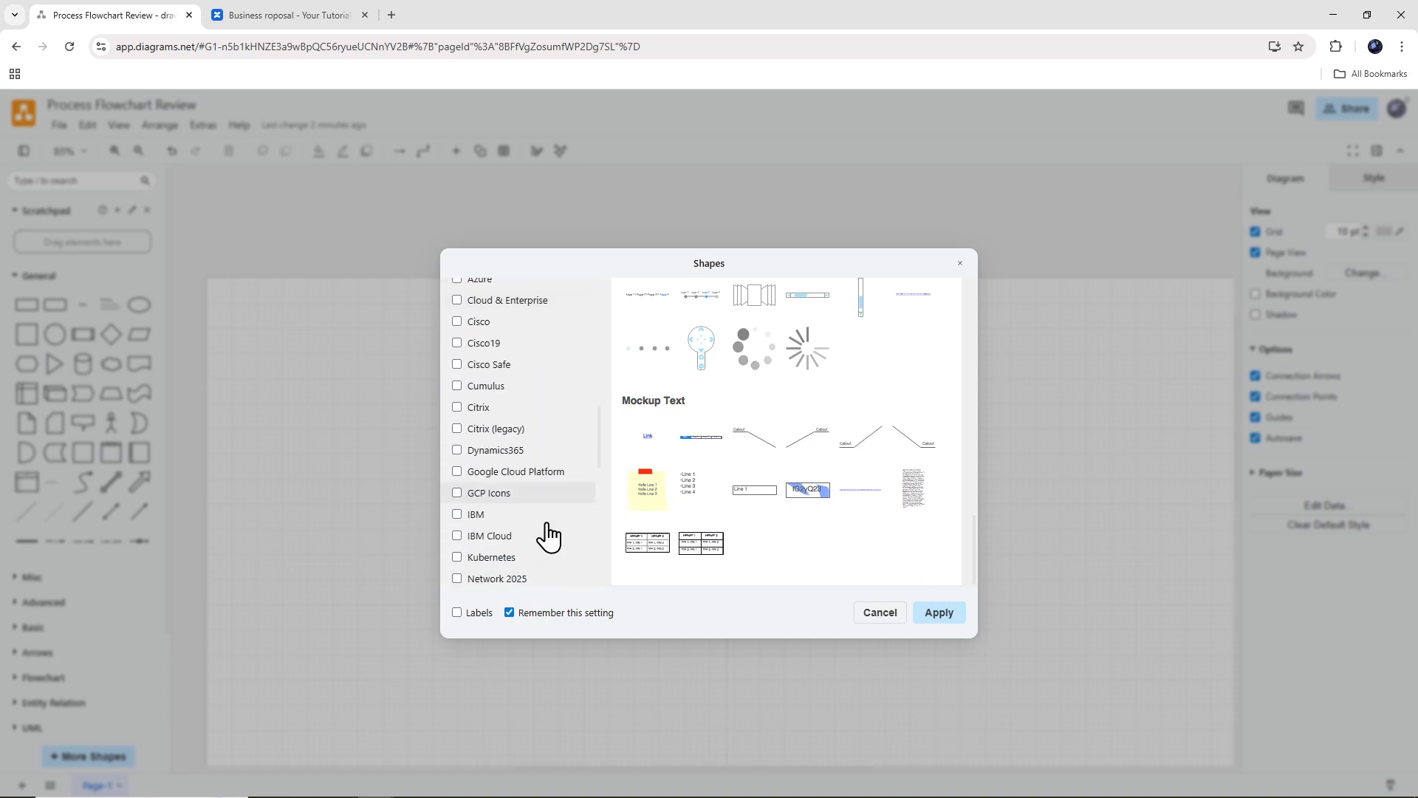
scroll(547, 534, "down", 3)
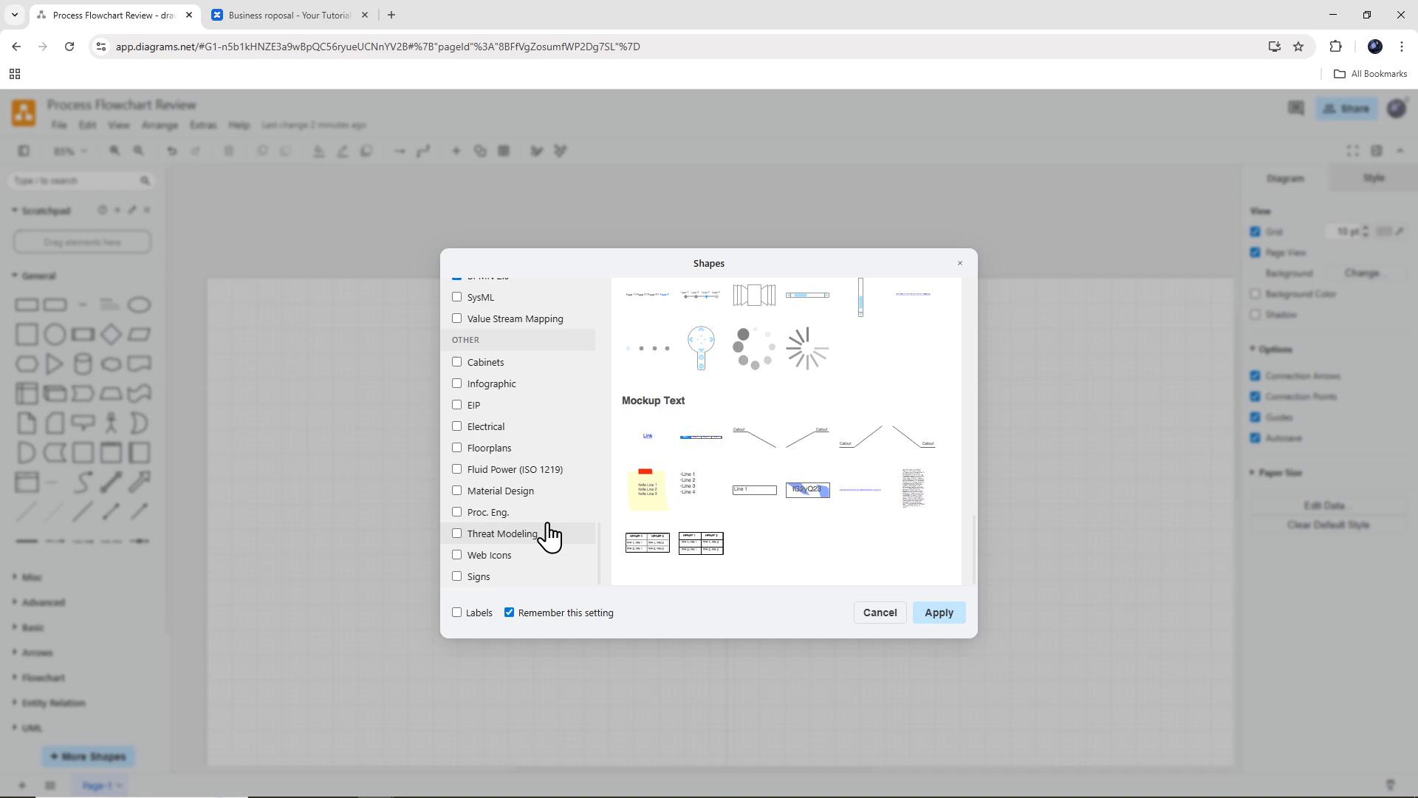
scroll(550, 537, "up", 4)
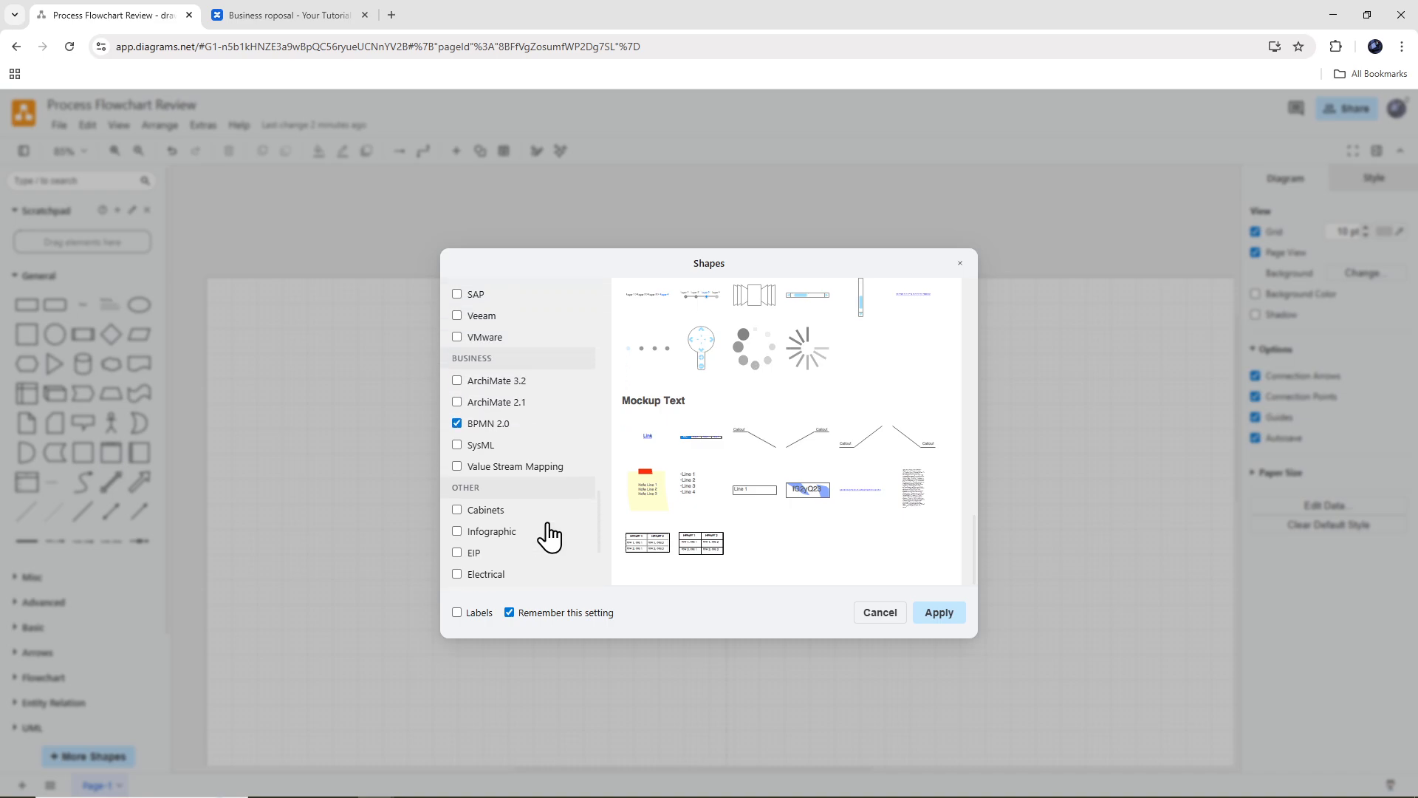
scroll(550, 537, "up", 8)
scroll(550, 537, "up", 3)
scroll(550, 537, "up", 1)
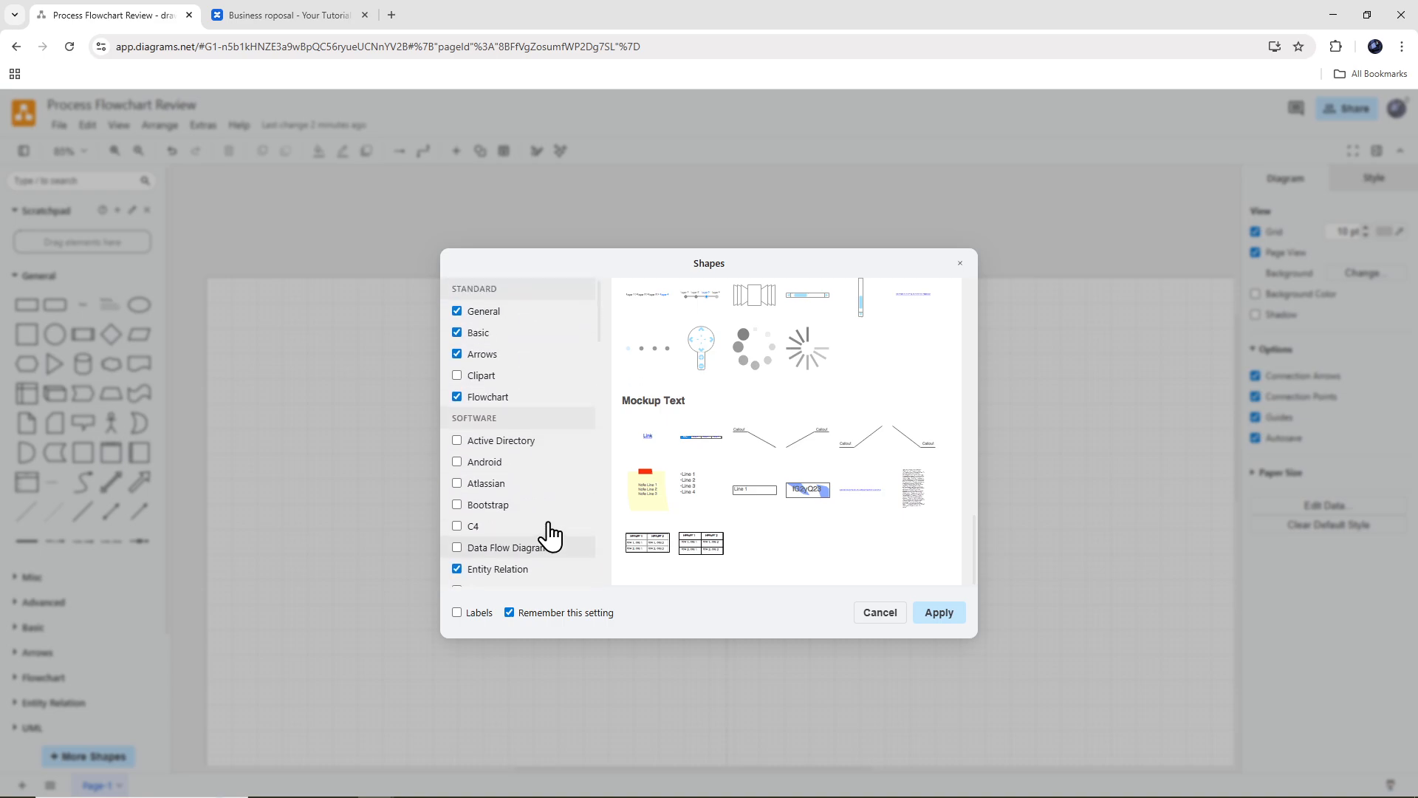
scroll(538, 539, "down", 3)
left_click(491, 544)
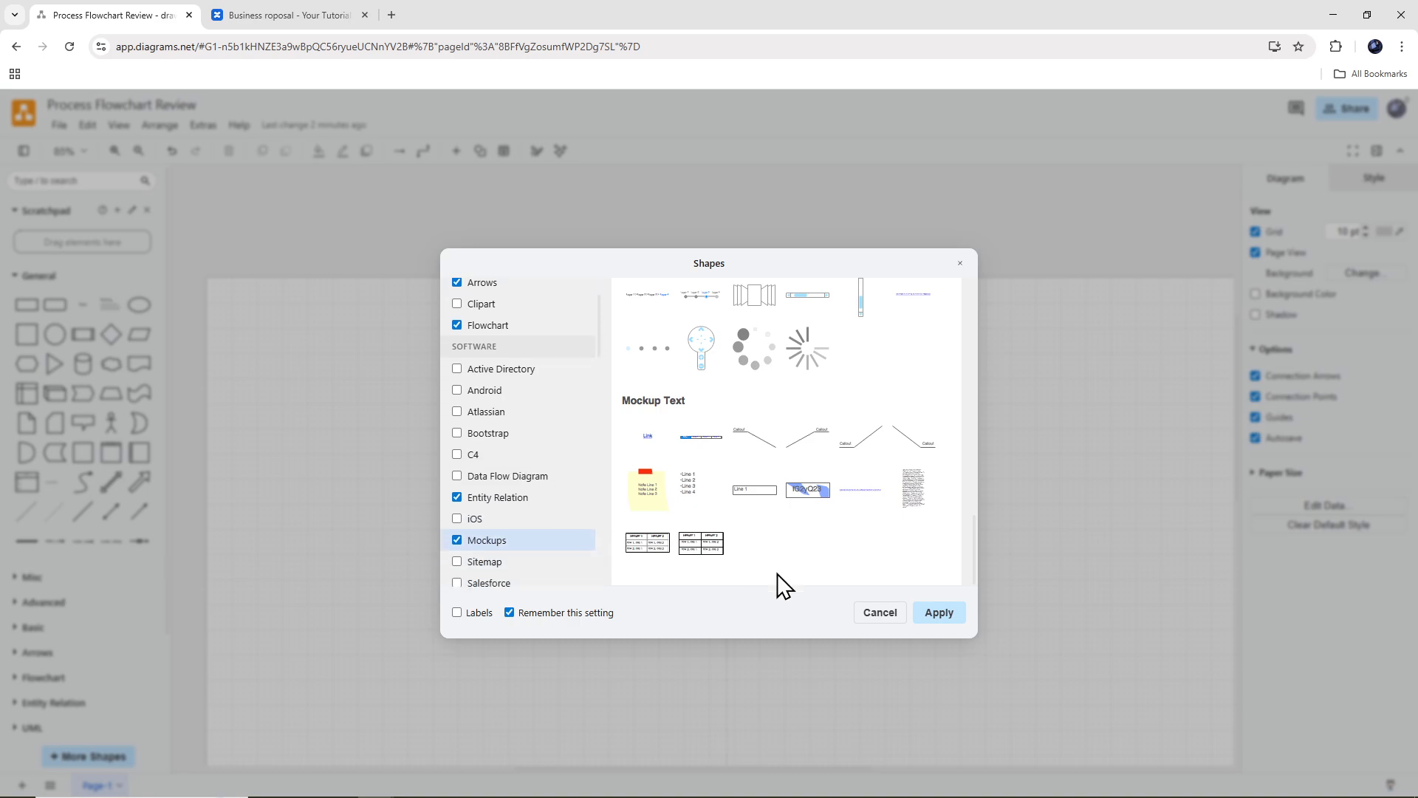
left_click(938, 613)
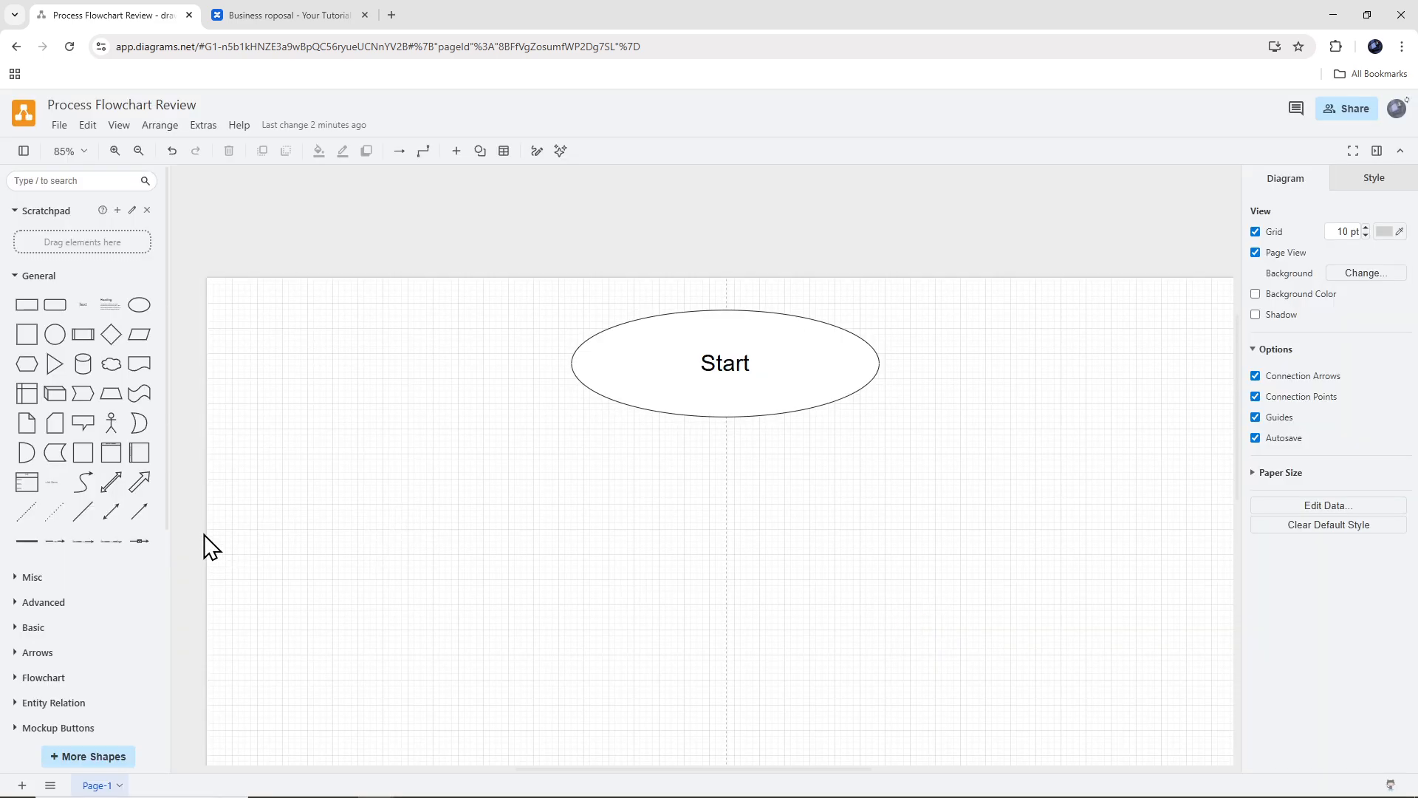
Collapse the General shapes and look through the Mockup Buttons, Mockup Containers and Mockup Markup groups.
left_click(98, 285)
scroll(117, 490, "down", 1)
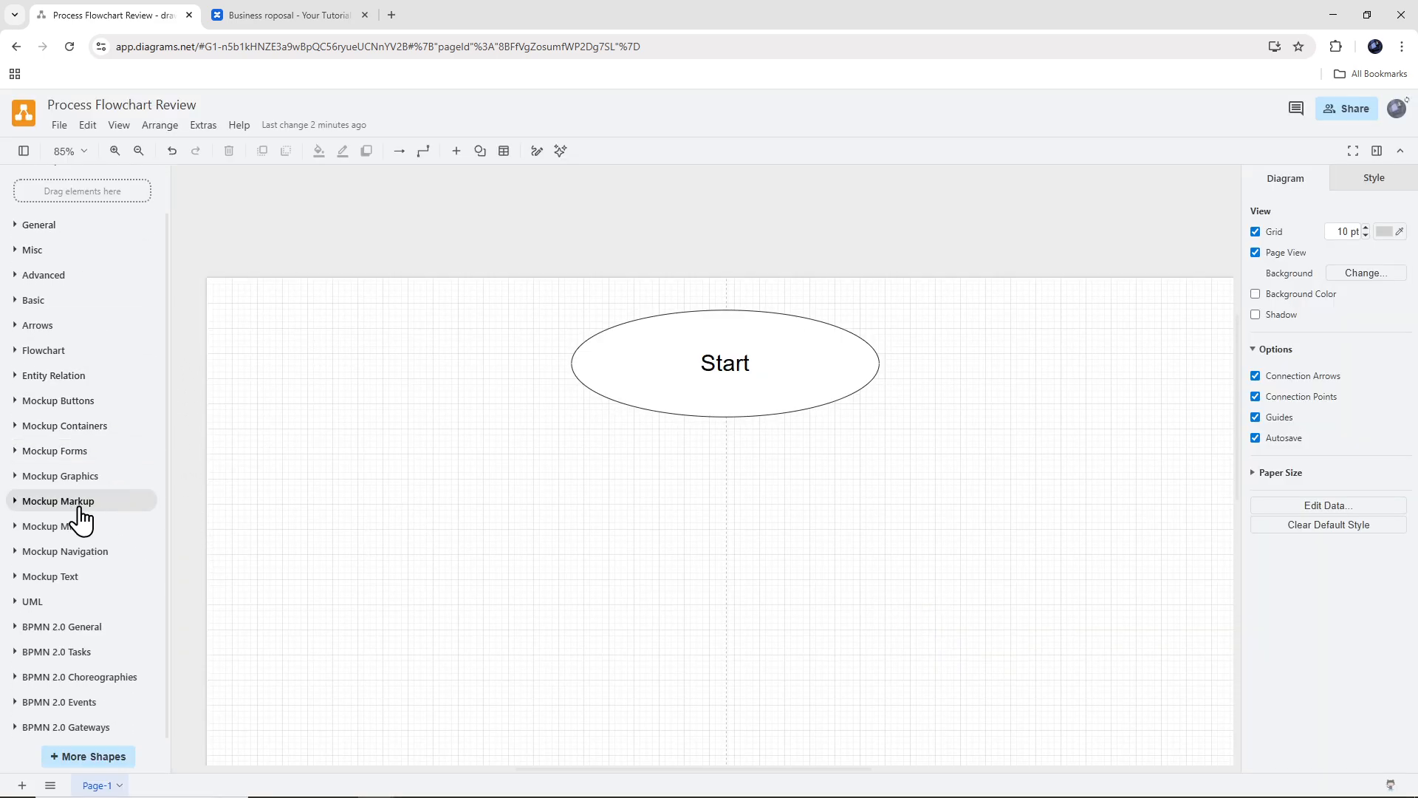
left_click(96, 405)
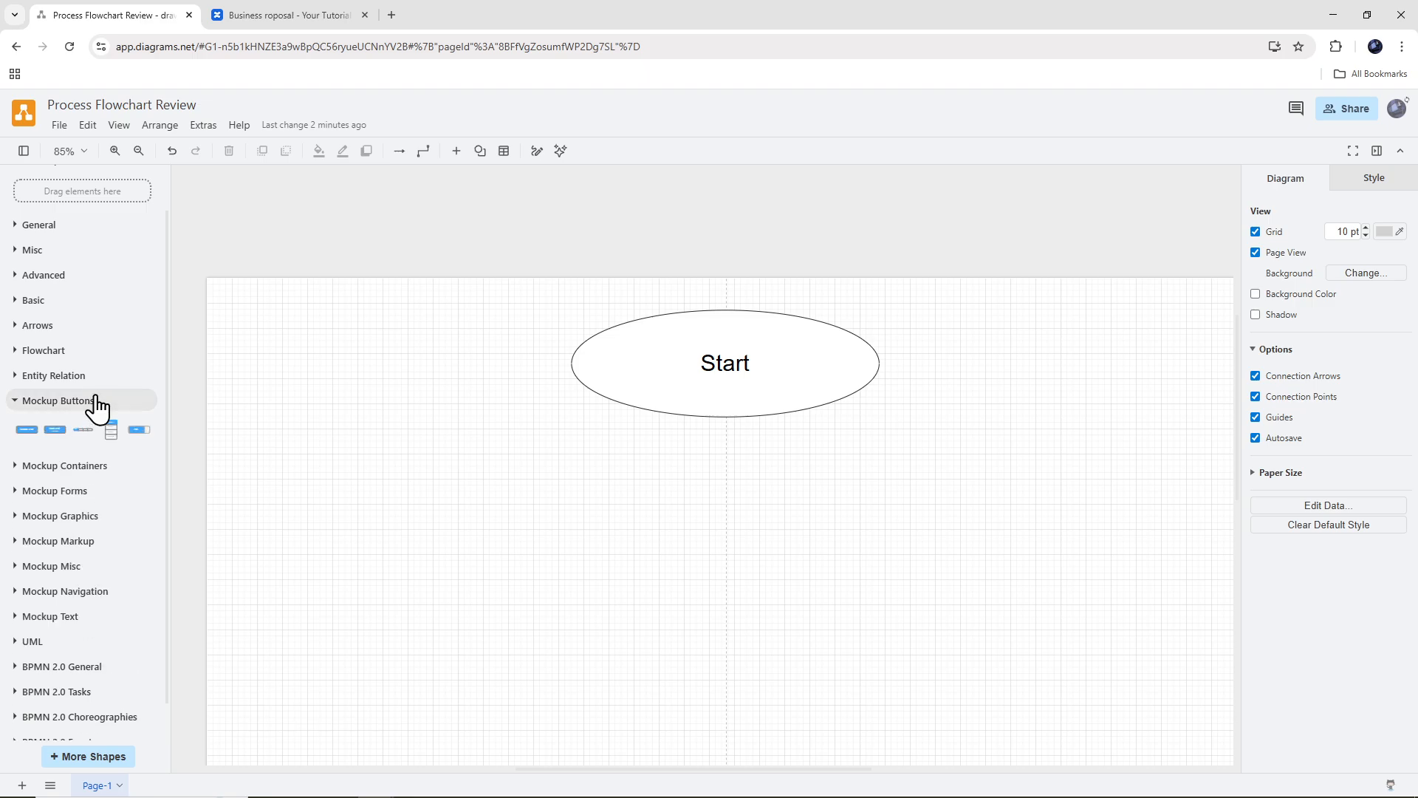
left_click(94, 405)
left_click(92, 426)
left_click(93, 427)
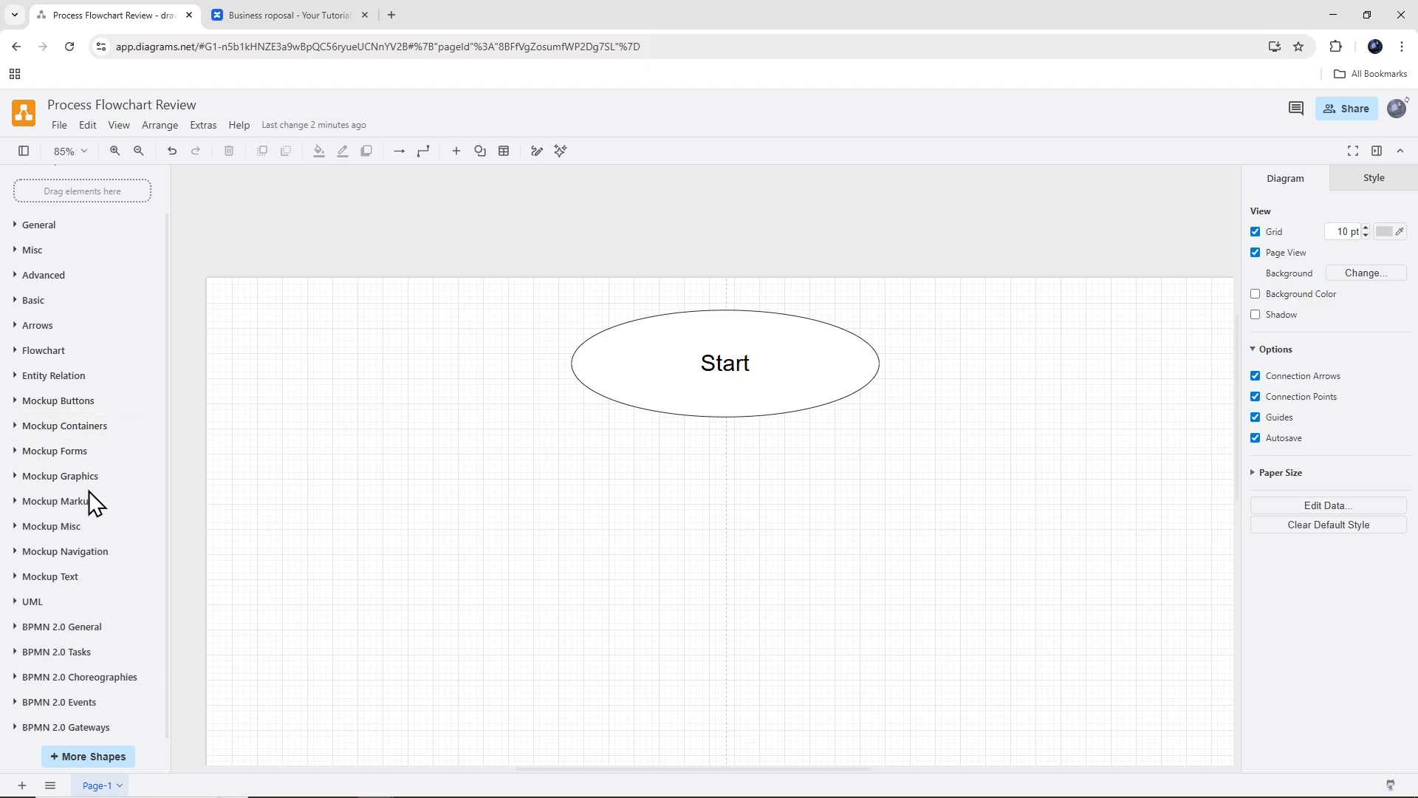
left_click(89, 501)
left_click(89, 502)
Examine the shapes in the Mockup Navigation, Mockup Misc and Mockup Text groups.
left_click(95, 552)
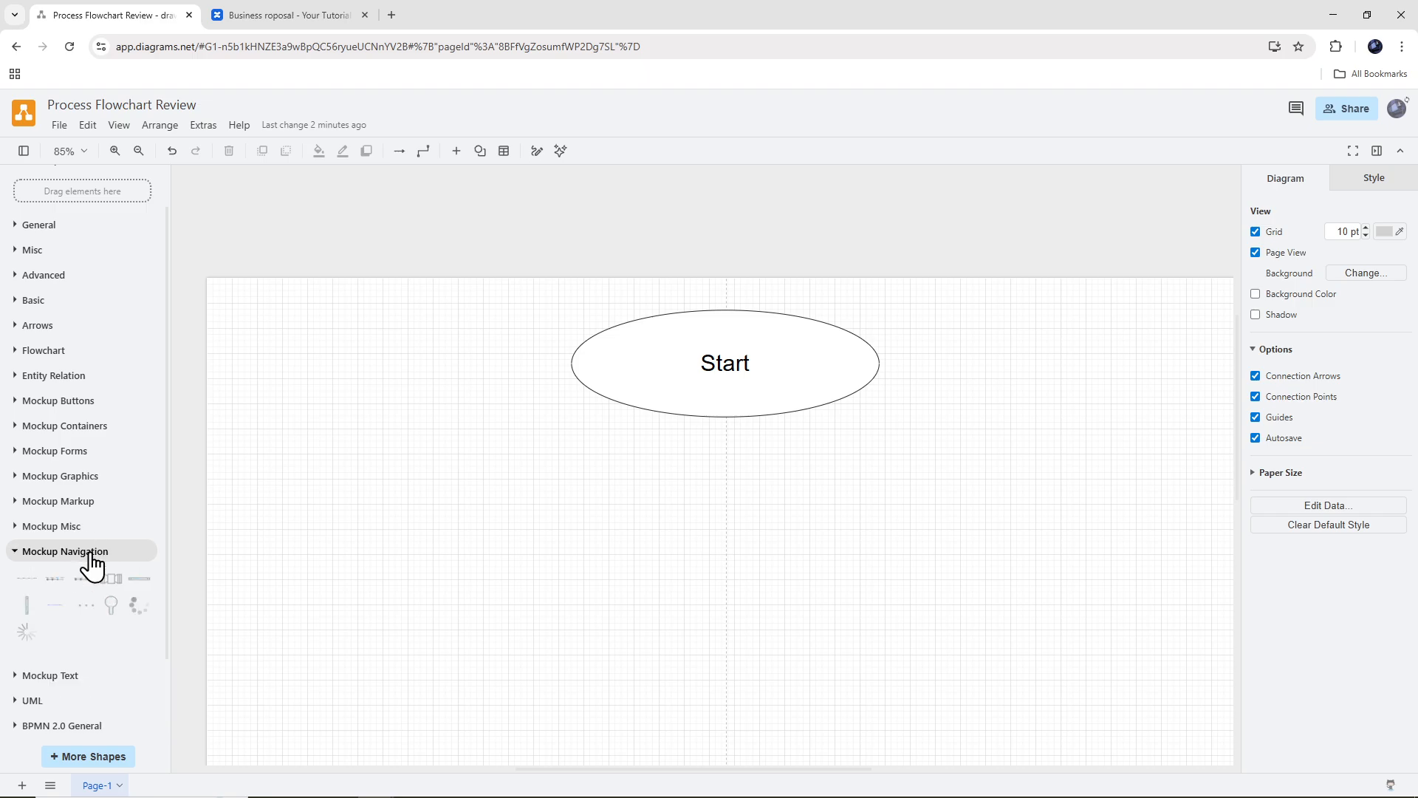
left_click(94, 553)
left_click(100, 527)
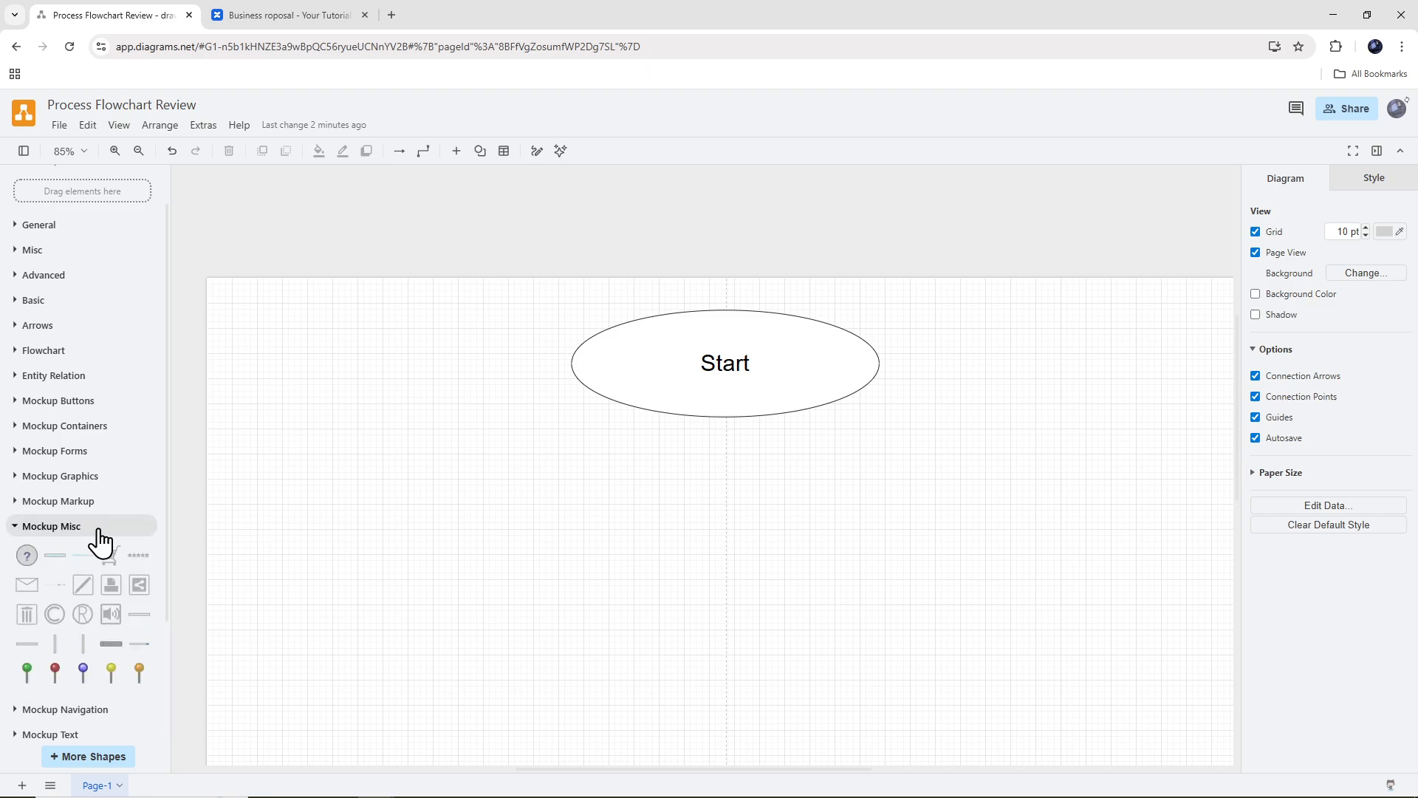
left_click(101, 528)
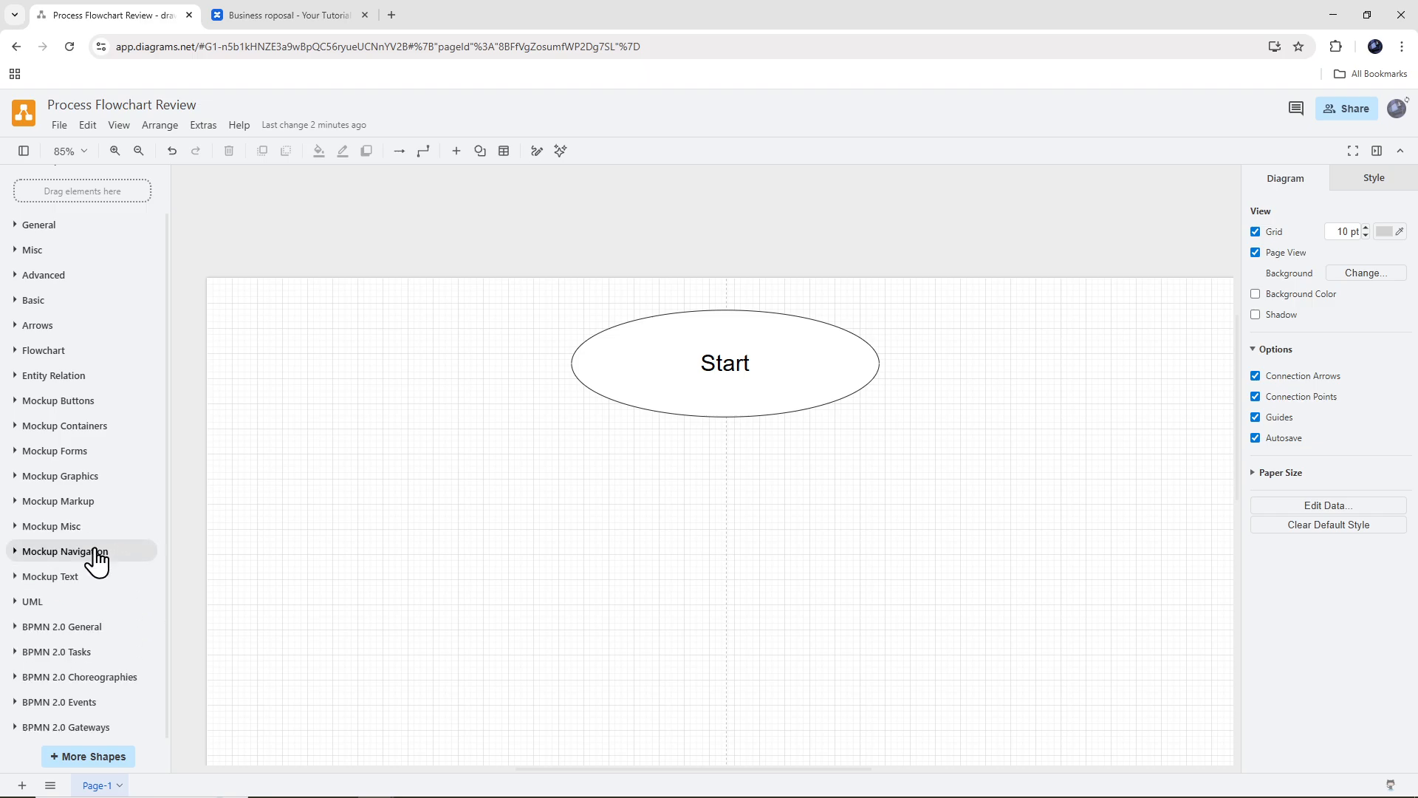
left_click(91, 577)
left_click(92, 577)
left_click(103, 529)
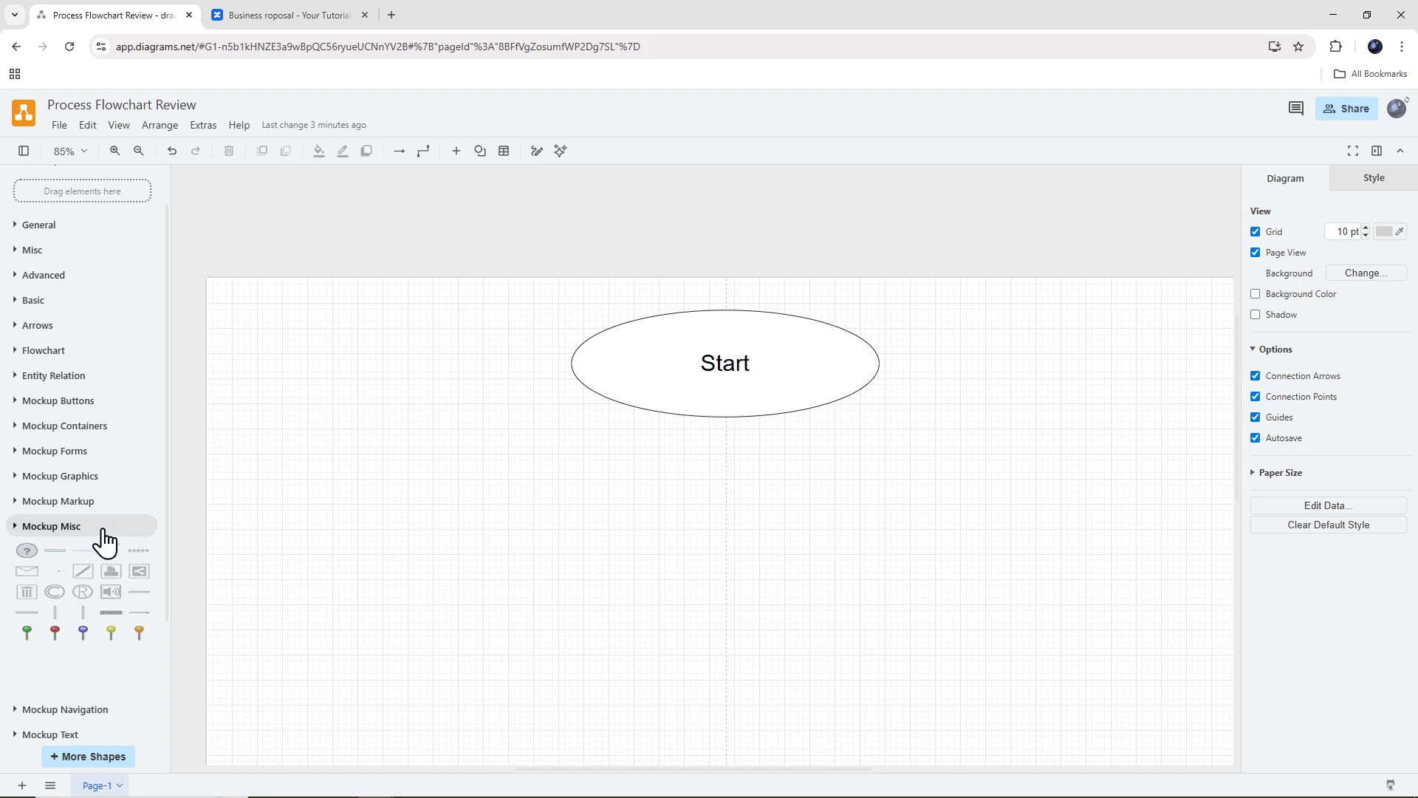
left_click(104, 527)
Expand the Mockup Markup, Graphics, Forms, Containers and Buttons shape groups.
left_click(108, 502)
left_click(104, 475)
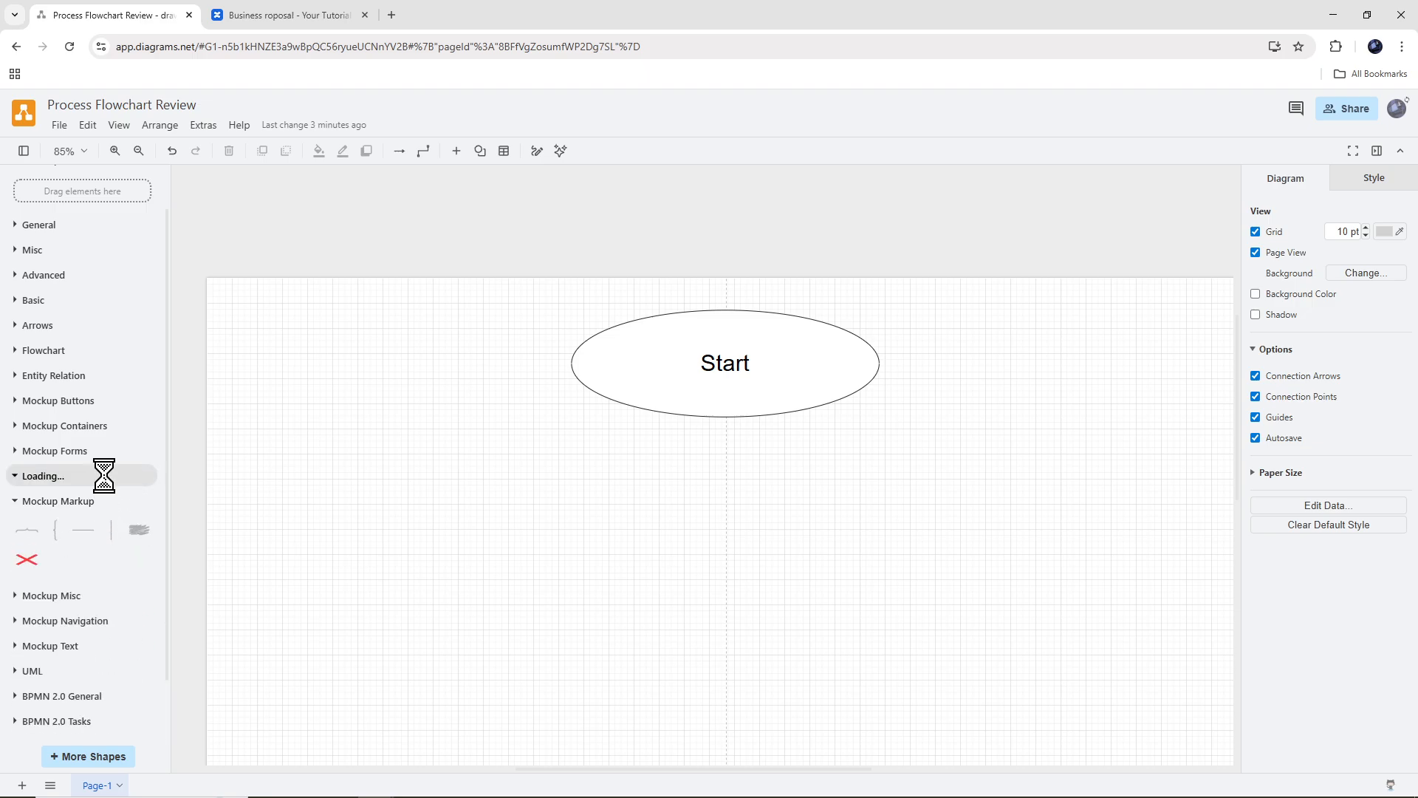
left_click(110, 452)
left_click(107, 426)
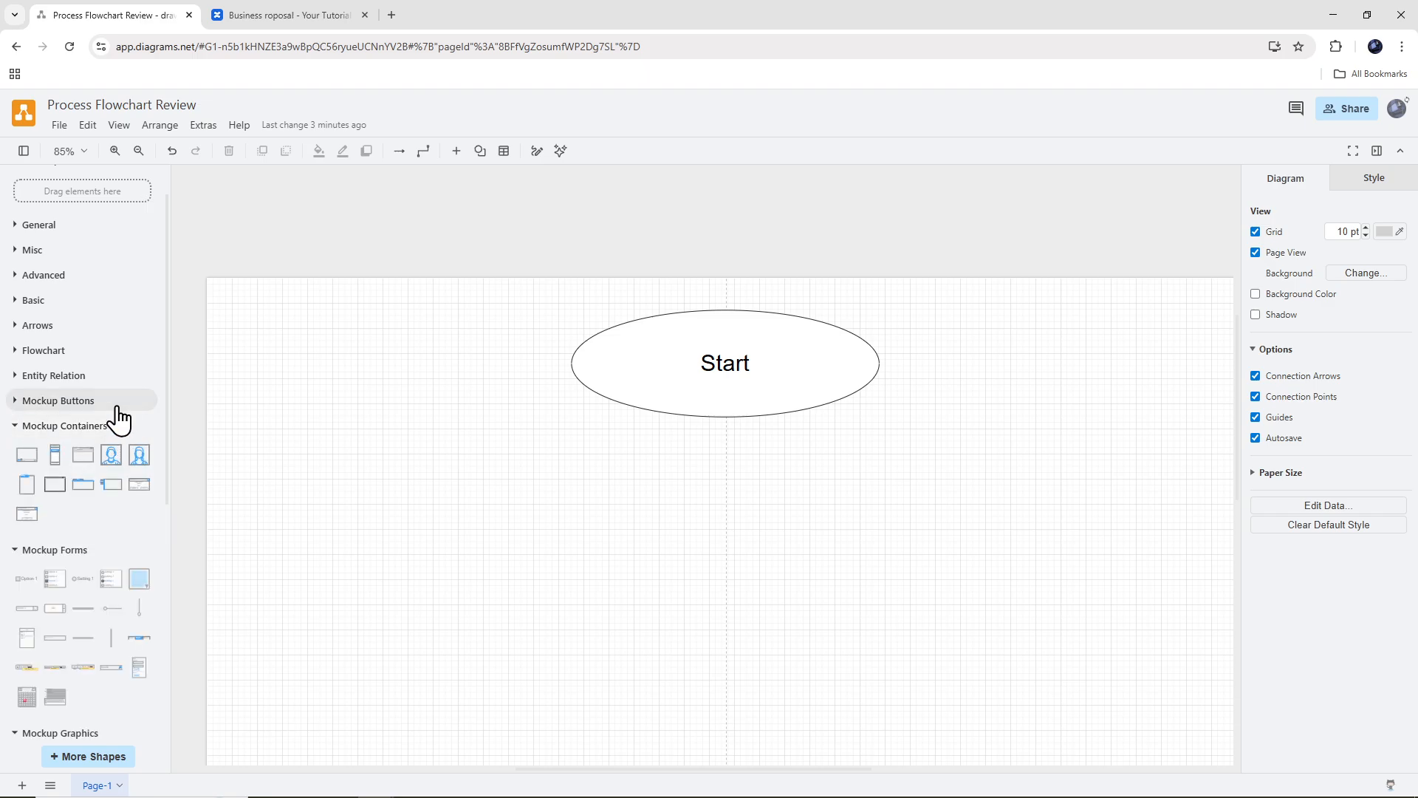
left_click(110, 402)
Add a male user portrait below and to the left of the Start ellipse, with an enlarged mockup button centred beneath it.
left_click_drag(35, 441, 379, 551)
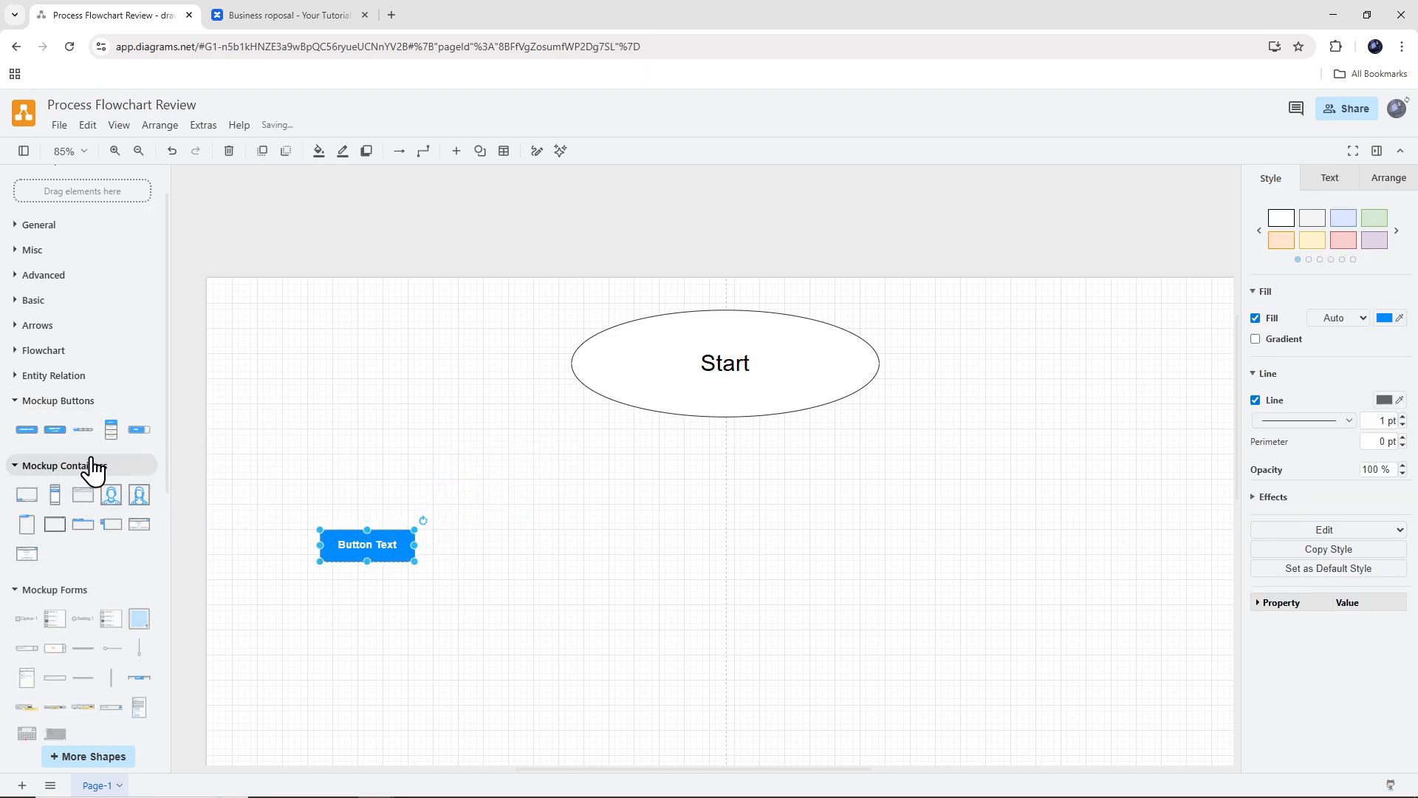
mouse_move(111, 502)
left_click_drag(111, 502, 579, 472)
left_click_drag(527, 535, 513, 553)
left_click(380, 545)
left_click_drag(379, 546, 534, 643)
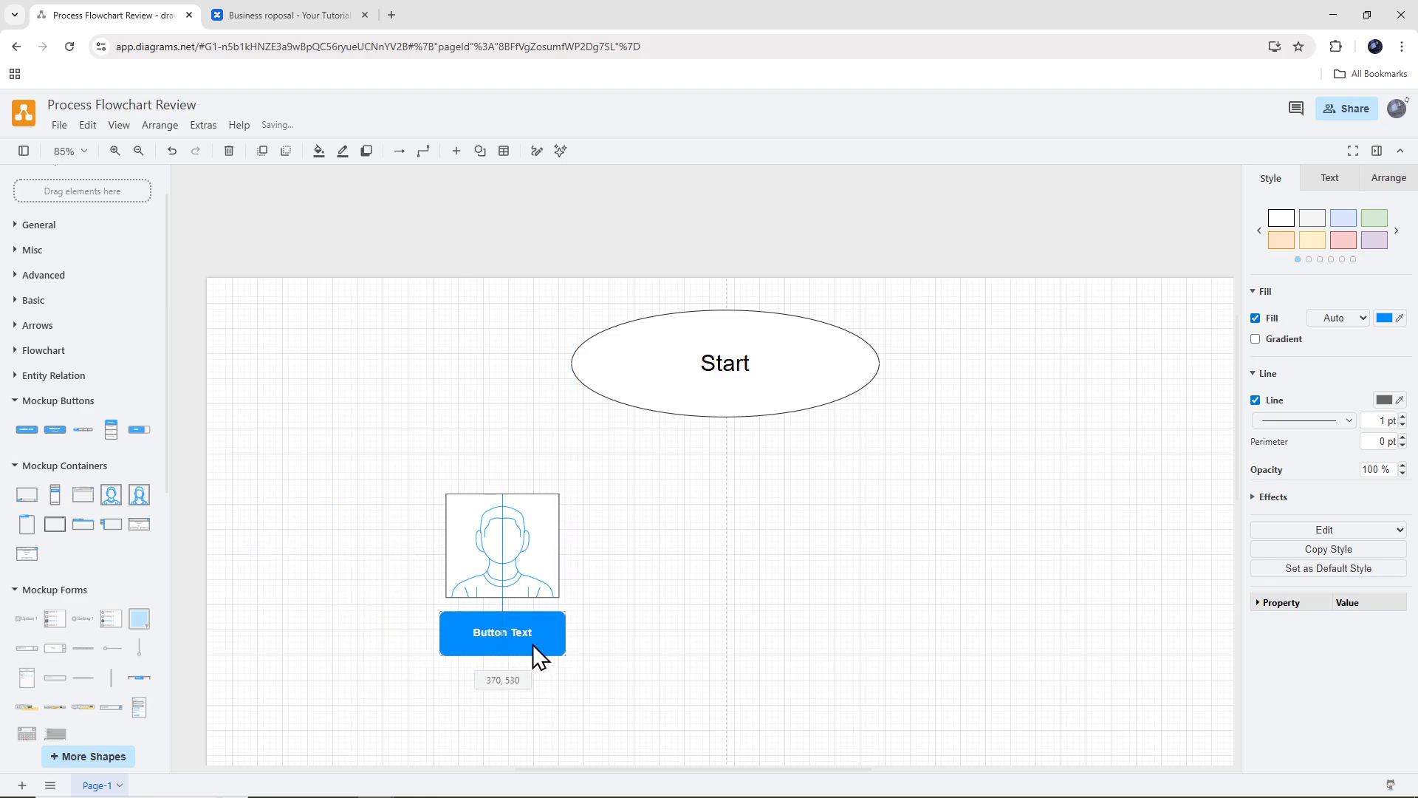
Add a female user portrait to the right of the male portrait, resized and aligned to the same height.
left_click_drag(139, 495, 789, 479)
left_click_drag(728, 539, 645, 550)
left_click_drag(716, 490, 710, 498)
left_click_drag(649, 548, 664, 562)
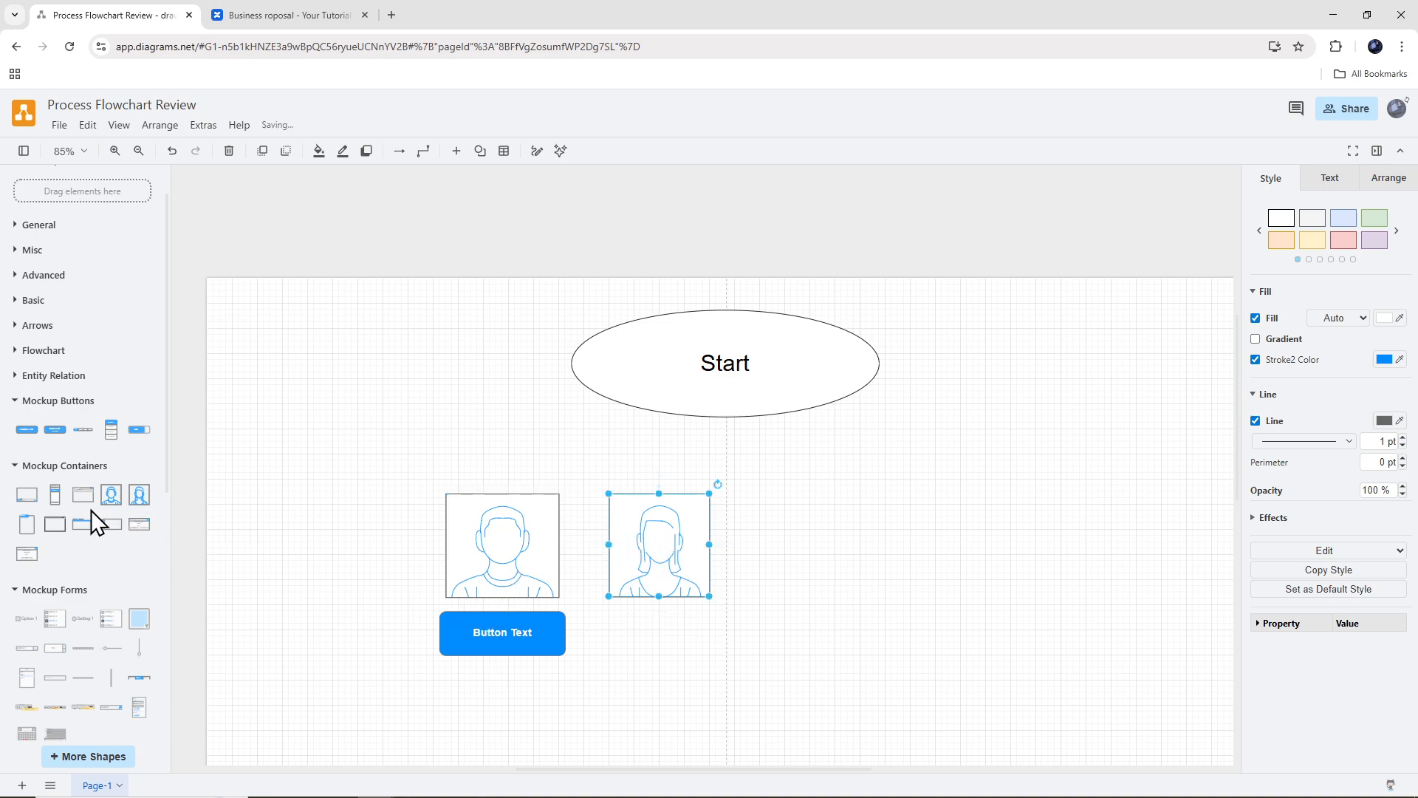
Add a second enlarged mockup button directly beneath the female portrait.
mouse_move(55, 430)
left_mouse_down()
mouse_move(644, 674)
mouse_move(618, 626)
mouse_move(543, 597)
mouse_move(34, 429)
mouse_move(54, 444)
left_mouse_up()
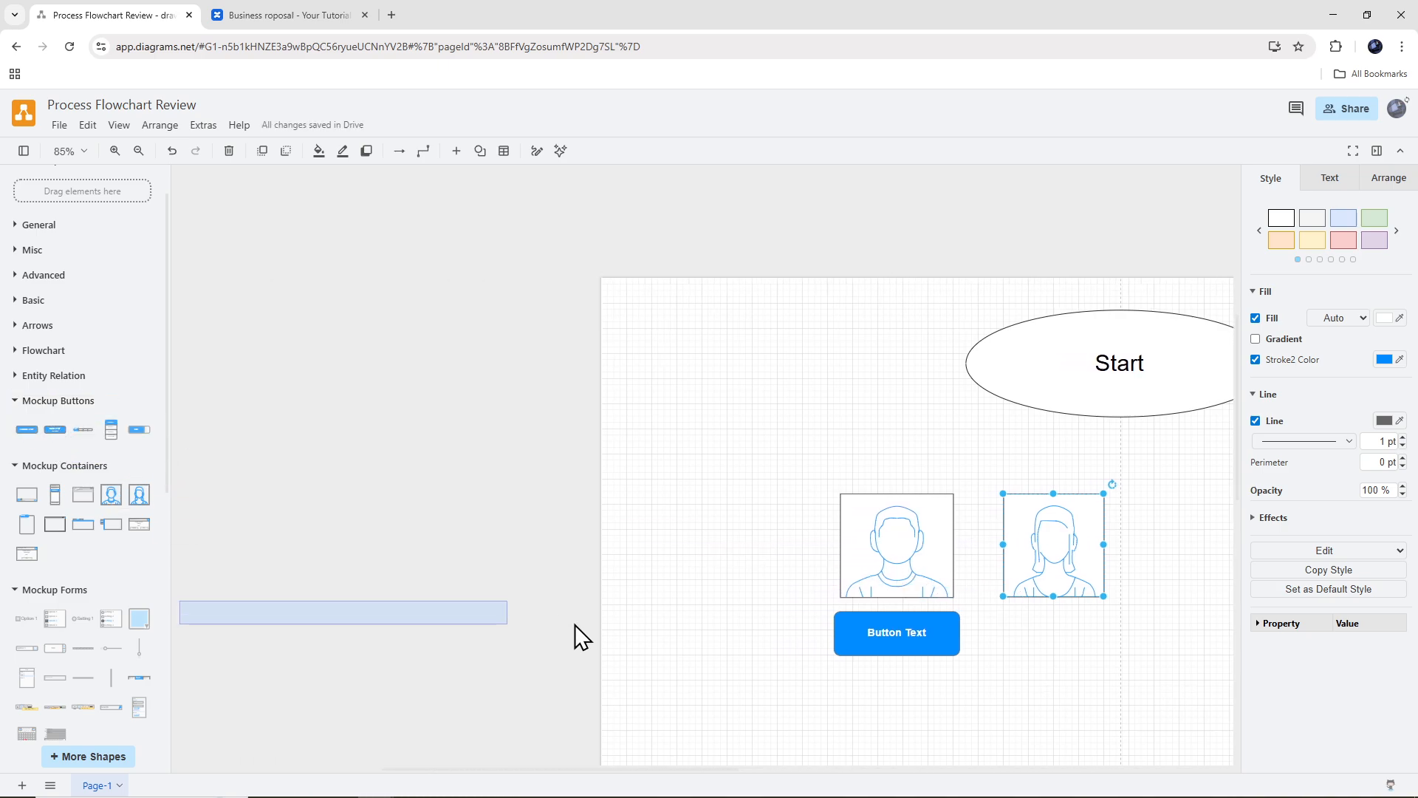
left_click(576, 635)
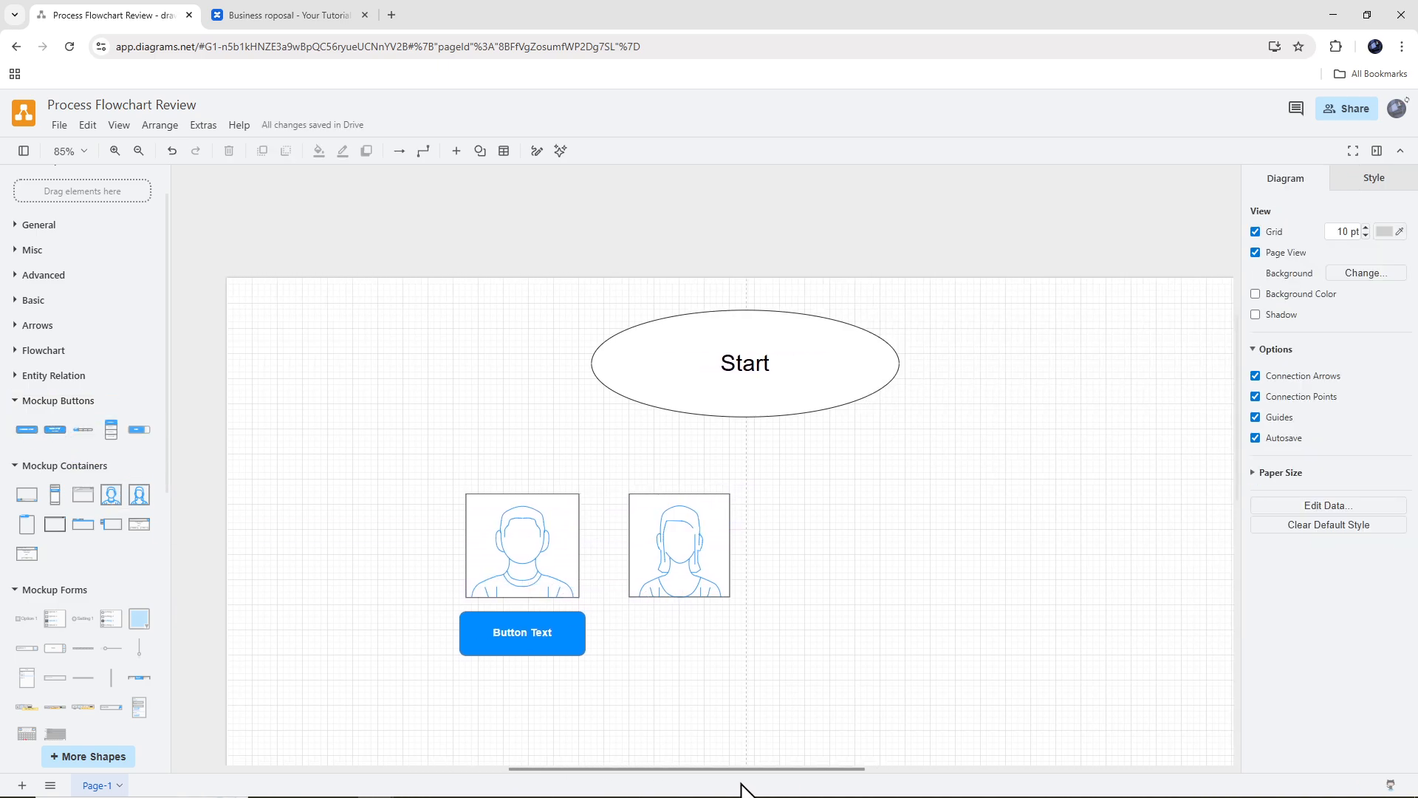
left_click_drag(28, 431, 716, 632)
left_click(855, 671)
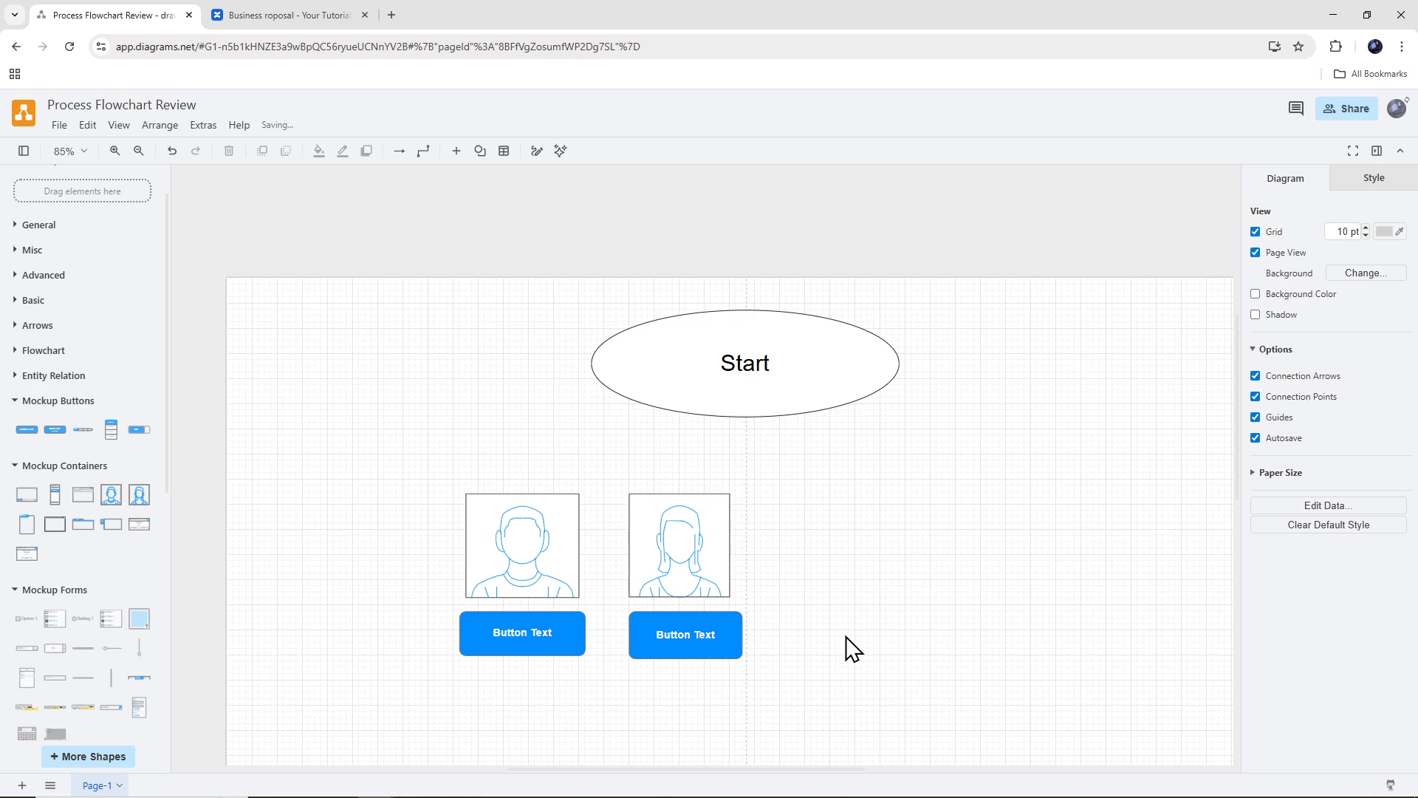
Insert a text label reading "Sign in" and place it above and to the left of the male portrait.
double_click(1086, 612)
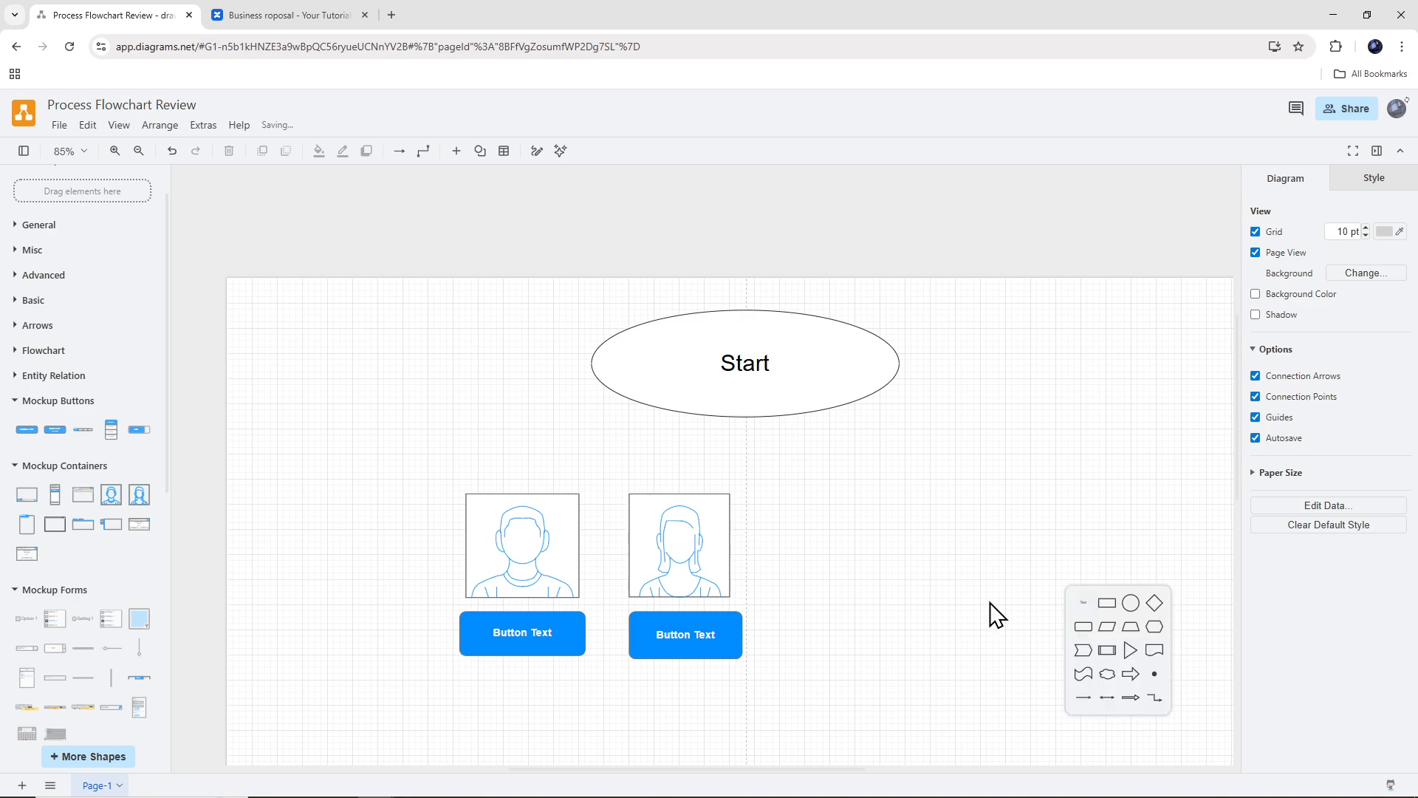
left_click(1084, 604)
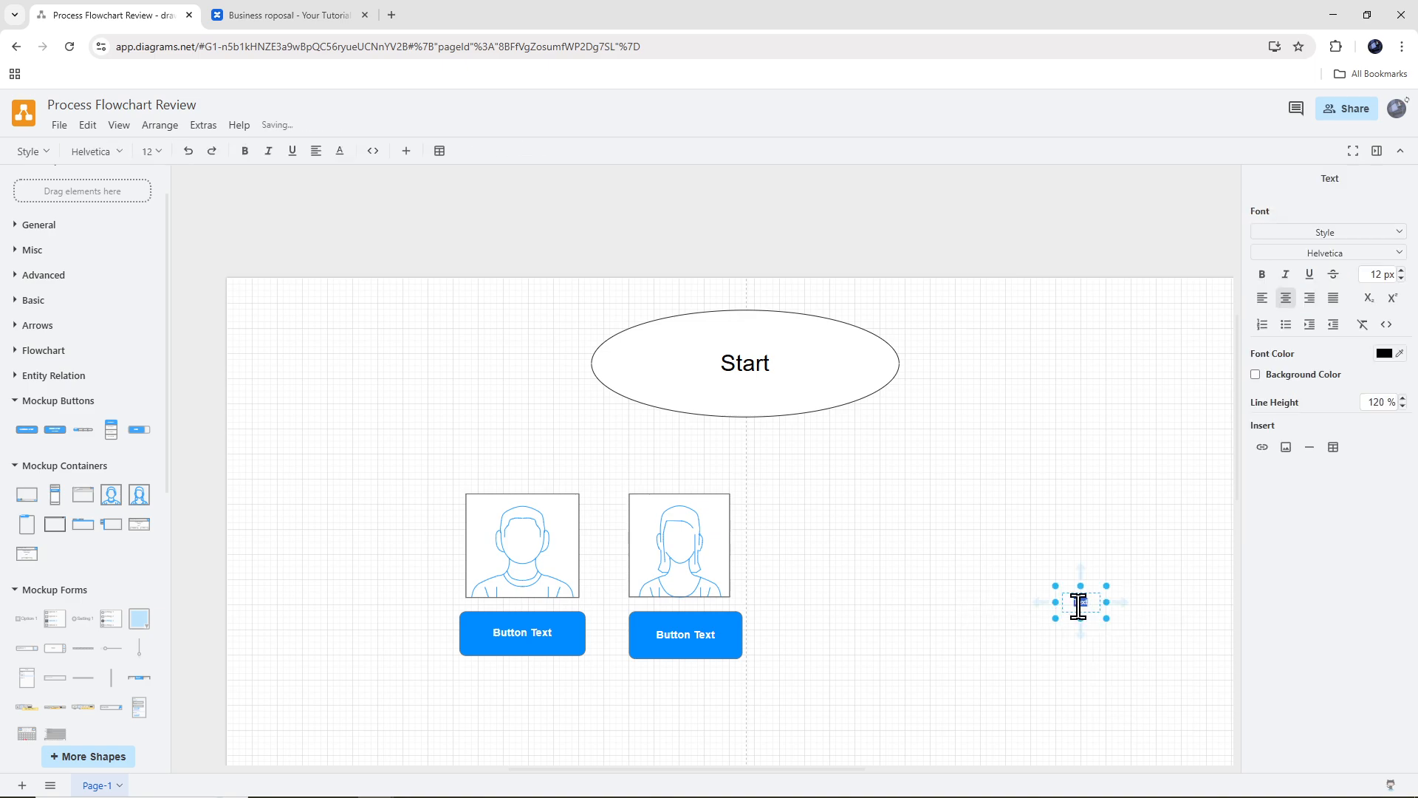
key("Escape")
left_click(1073, 655)
left_click(1084, 601)
left_click_drag(1087, 603, 402, 442)
scroll(409, 453, "up", 2)
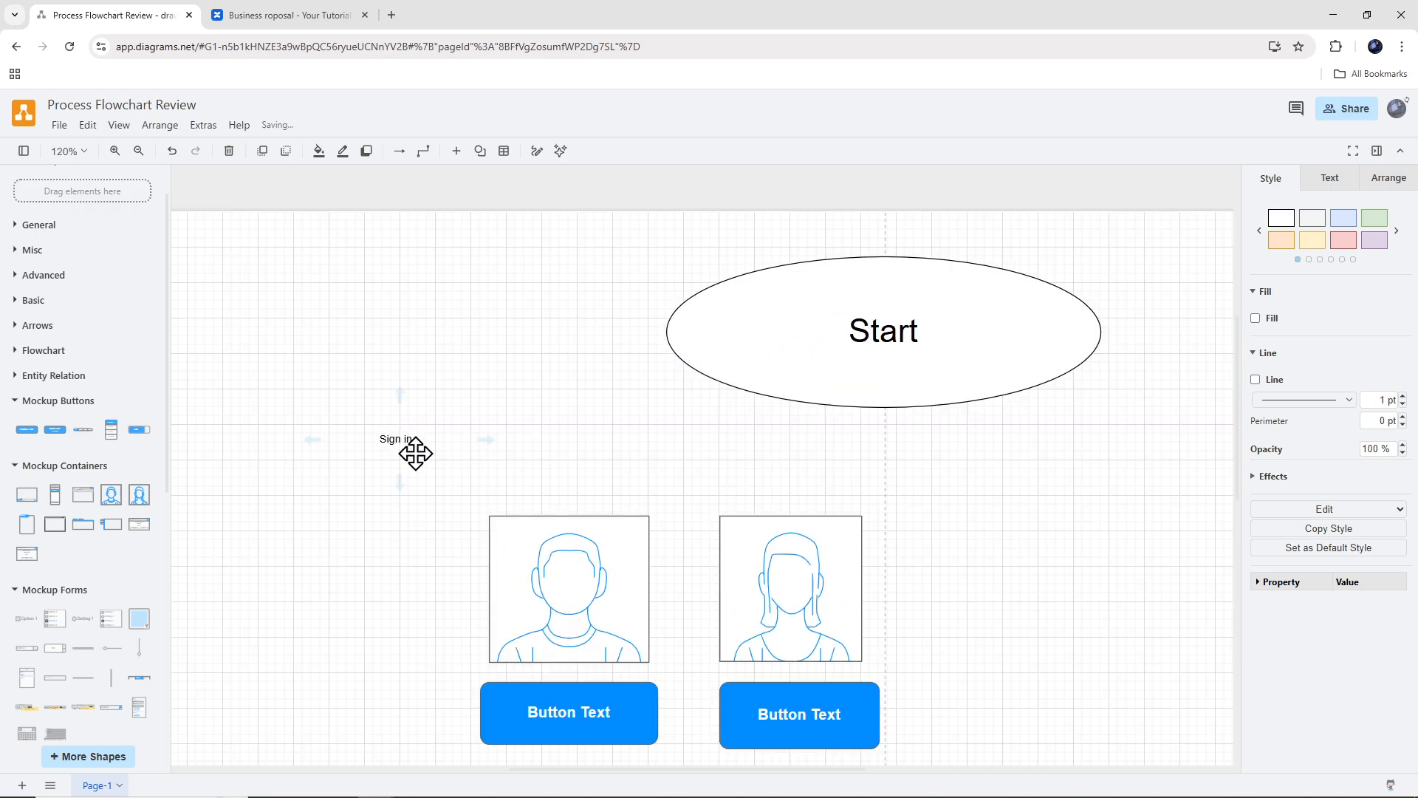
left_click(1089, 645)
scroll(991, 582, "down", 2)
scroll(991, 582, "up", 1)
scroll(1037, 587, "down", 3)
scroll(1034, 588, "up", 3)
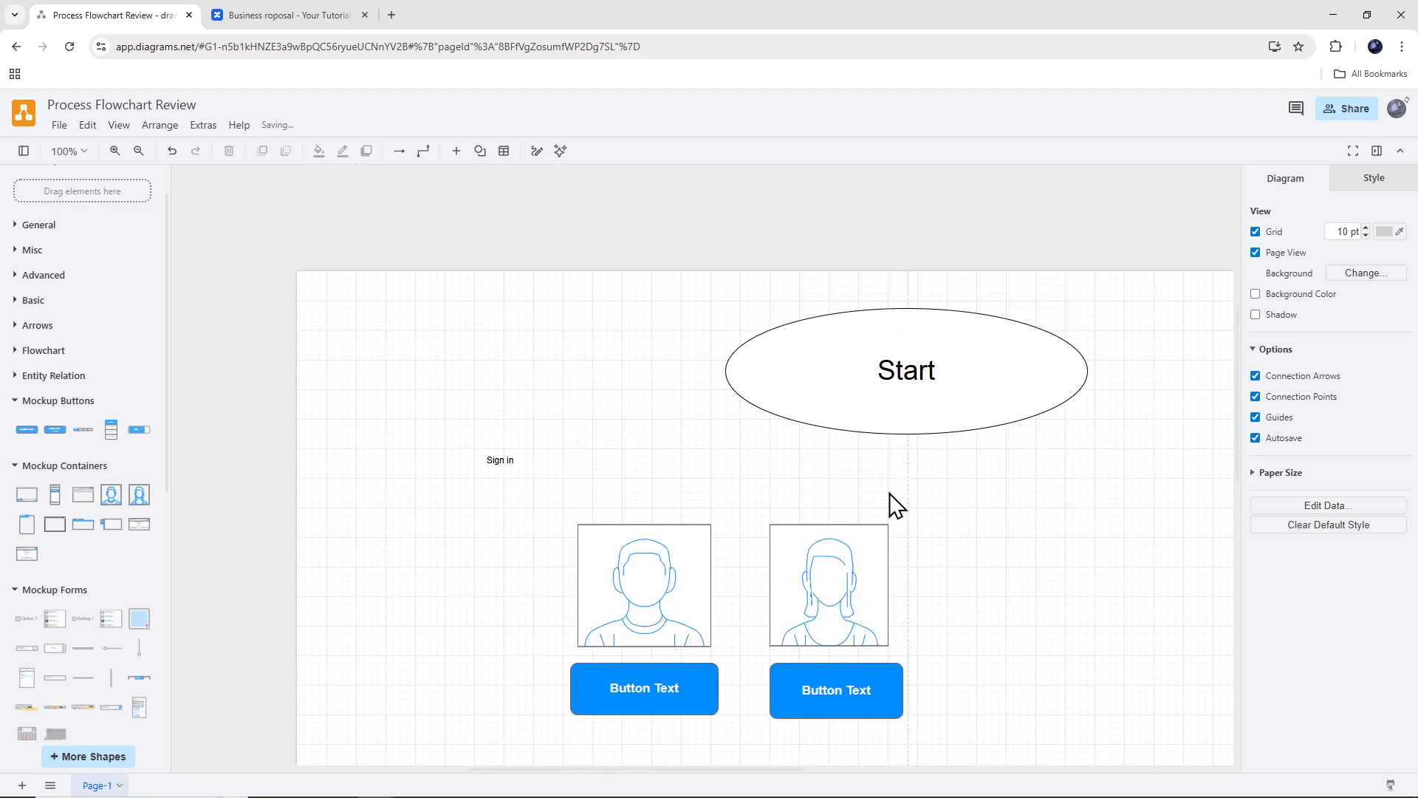
left_click(59, 125)
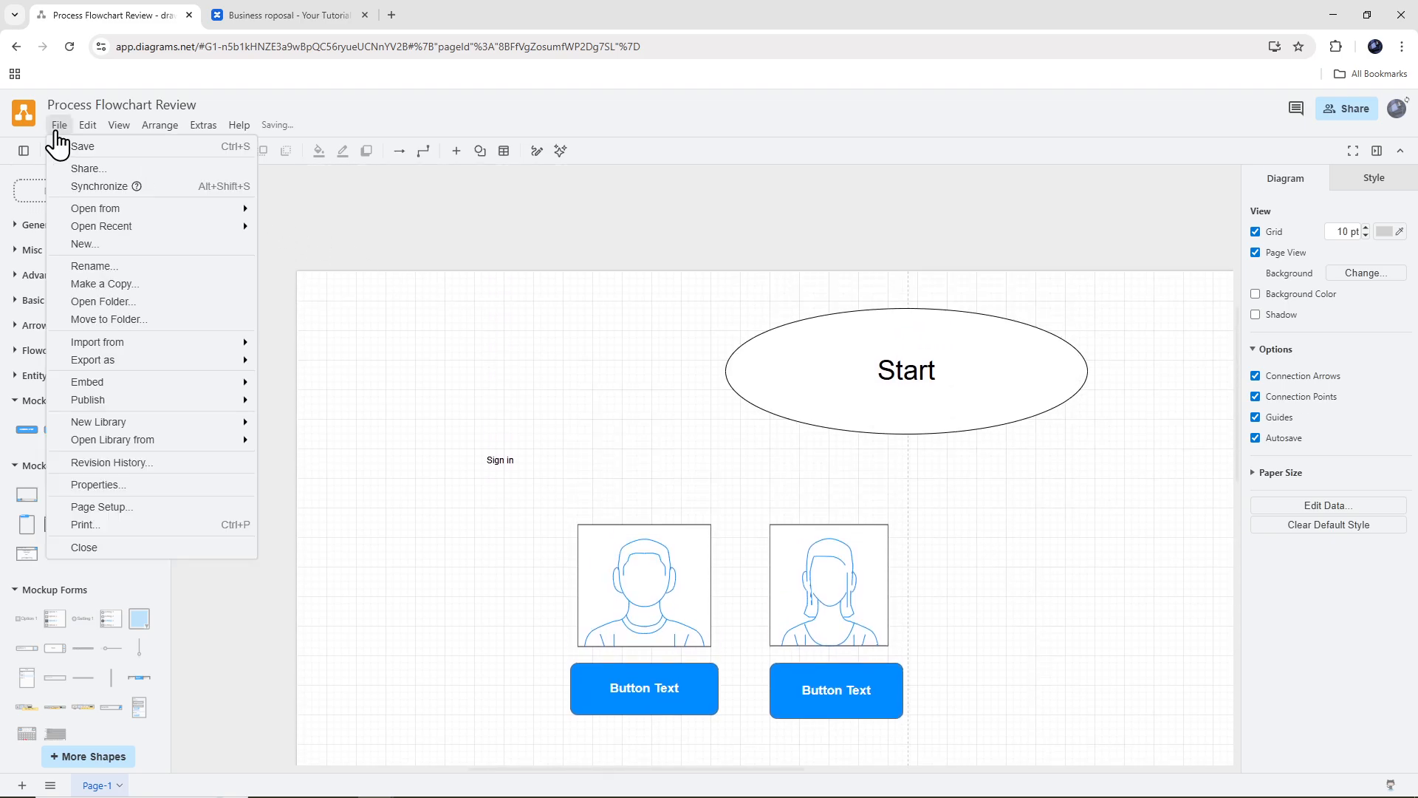
left_click(136, 155)
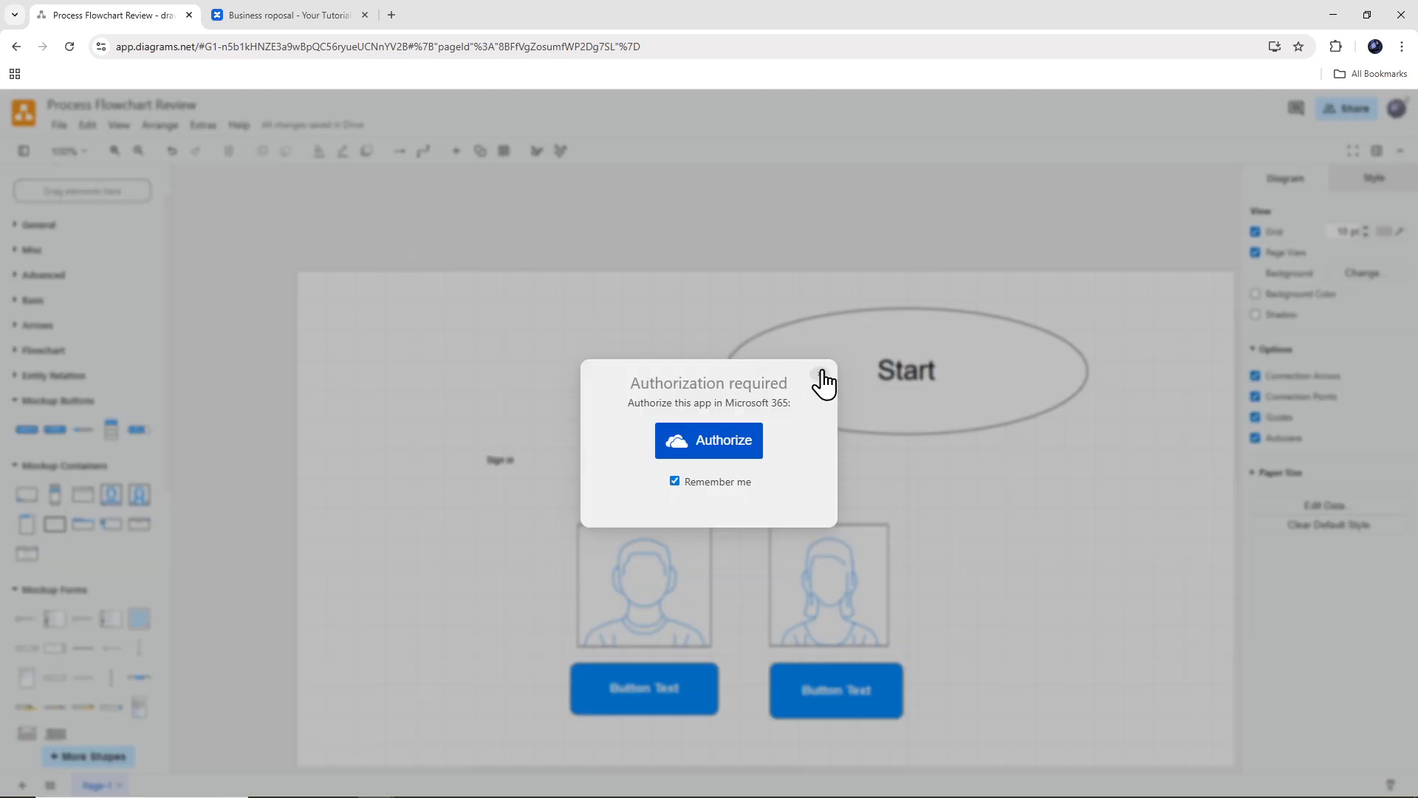
left_click(820, 374)
left_click(744, 465)
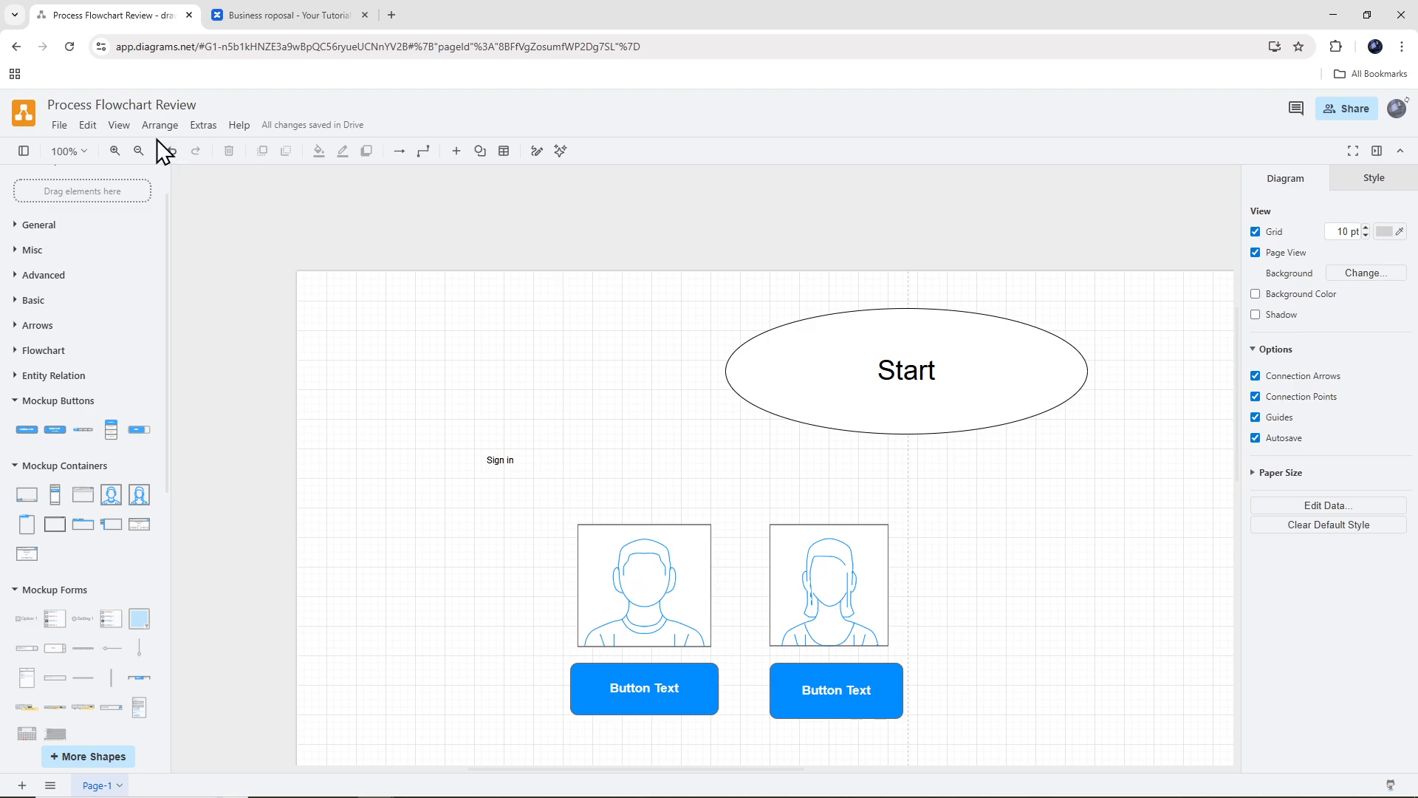
Save the Process Flowchart Review diagram.
left_click(59, 125)
left_click(81, 146)
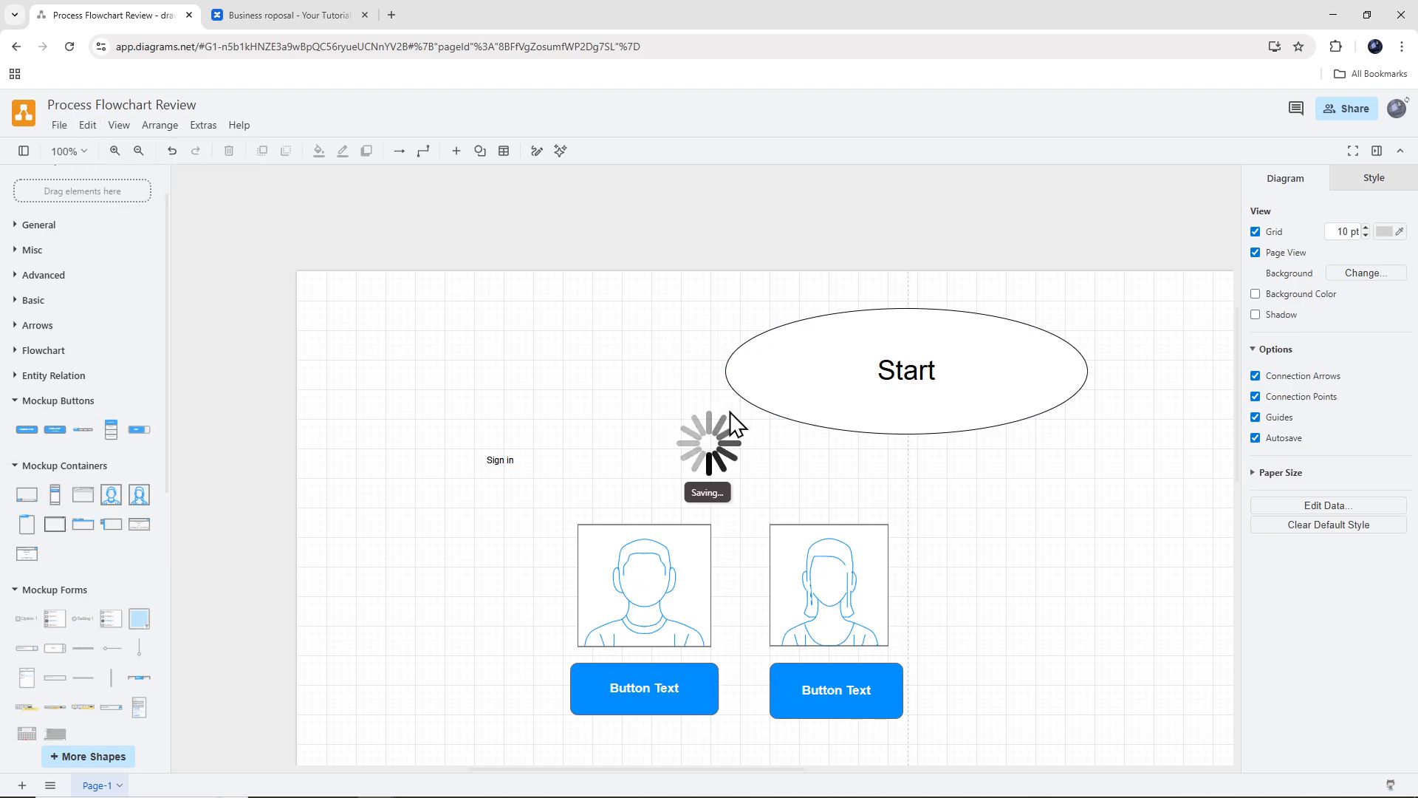